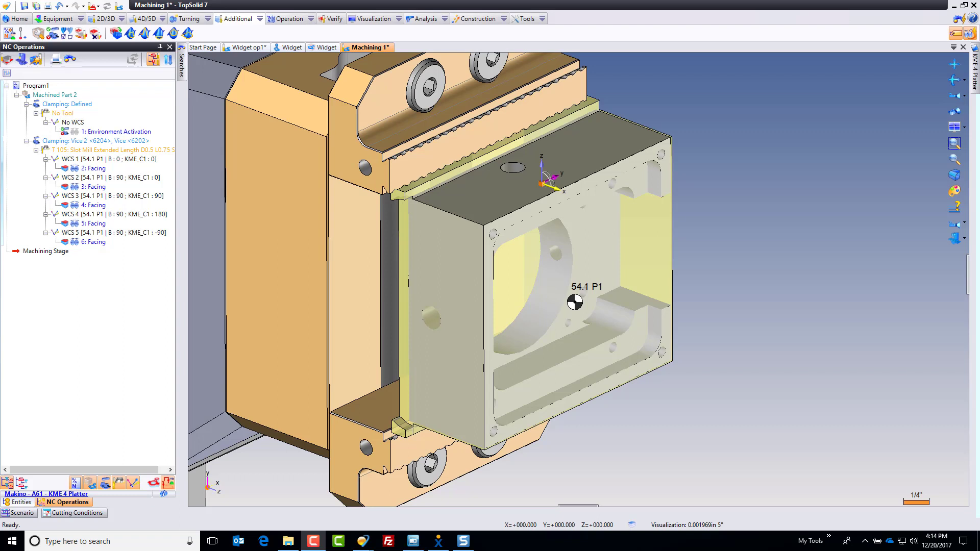
# Select the top face of the vise-mounted part.
pyautogui.click(543, 188)
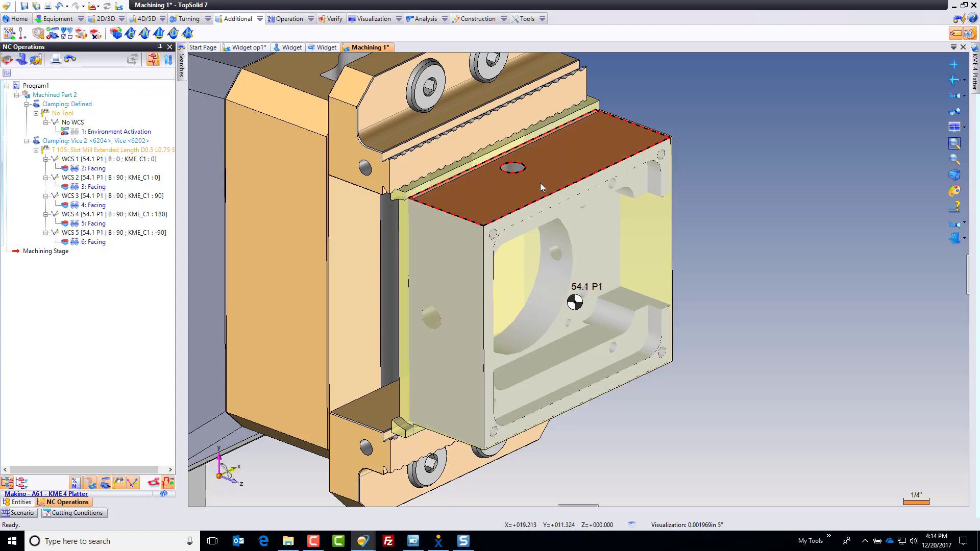
# Switch the document from machining to the Preparation Stage.
pyautogui.click(97, 6)
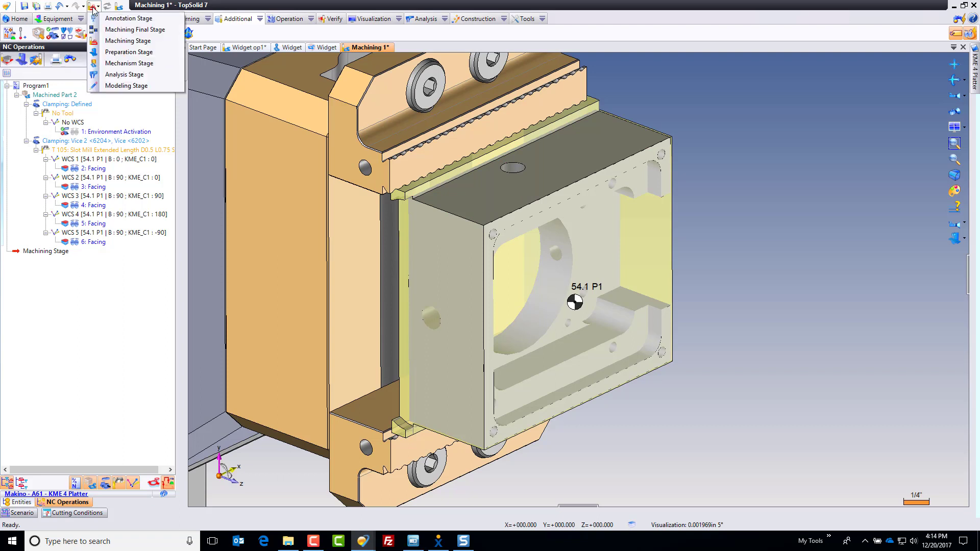
pyautogui.click(123, 52)
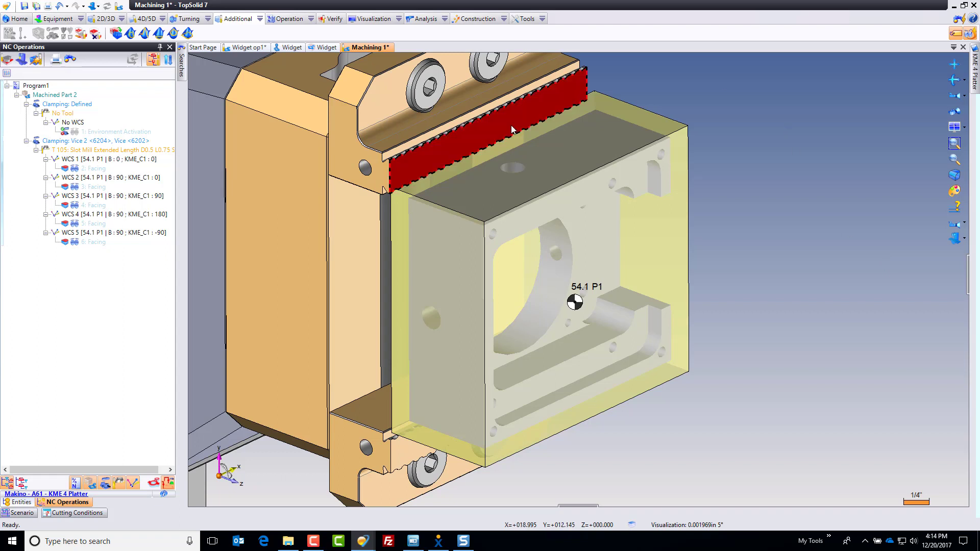
pyautogui.click(96, 6)
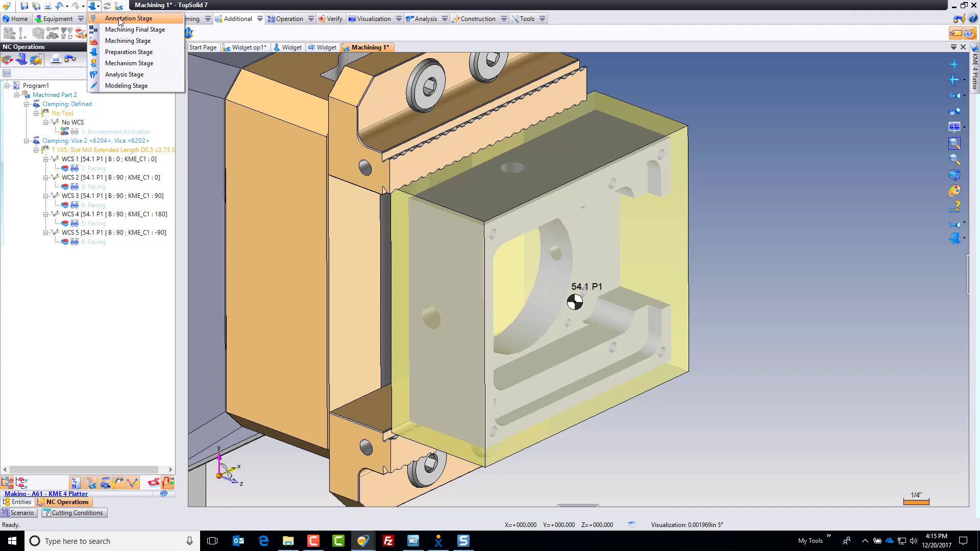
pyautogui.click(125, 52)
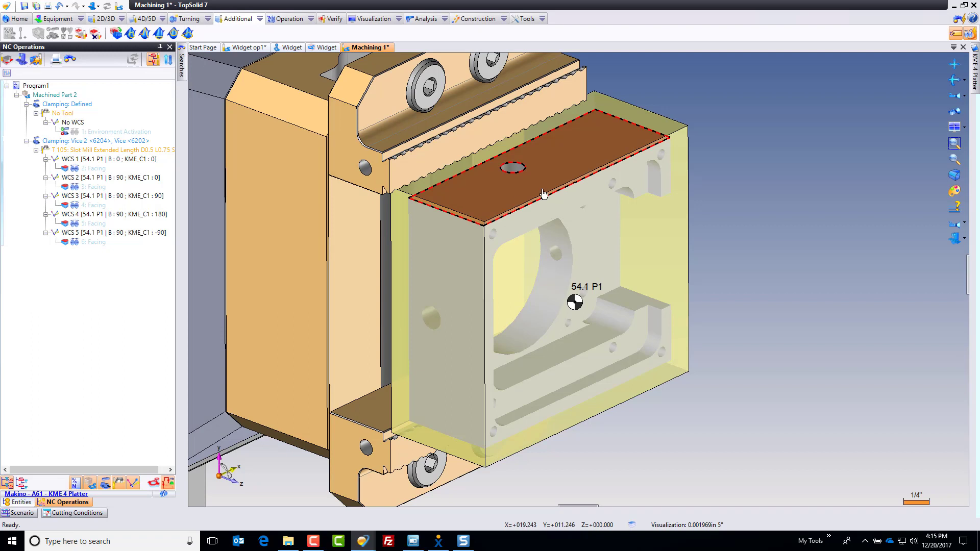
# Create a frame at the top edge's midpoint, X along that edge, Z normal to the top face.
pyautogui.click(475, 19)
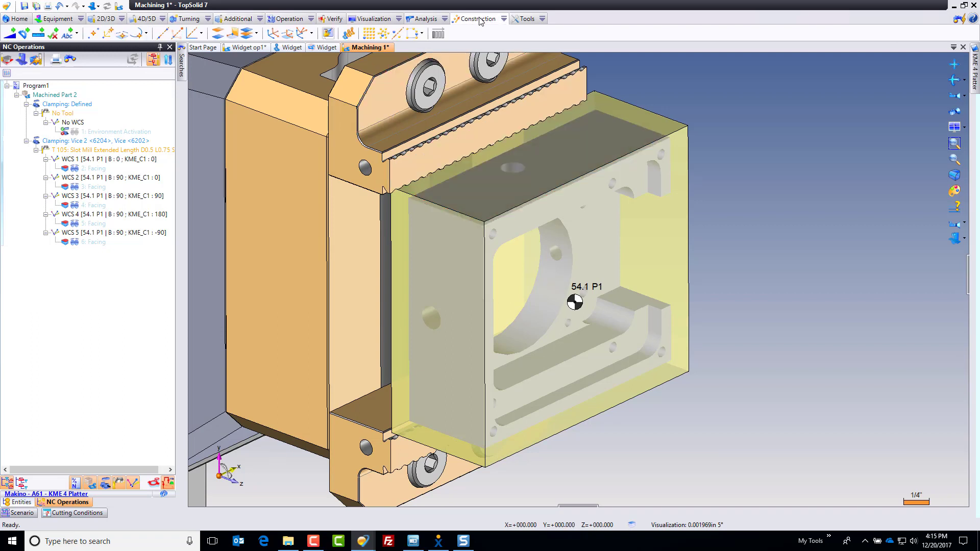
pyautogui.click(311, 33)
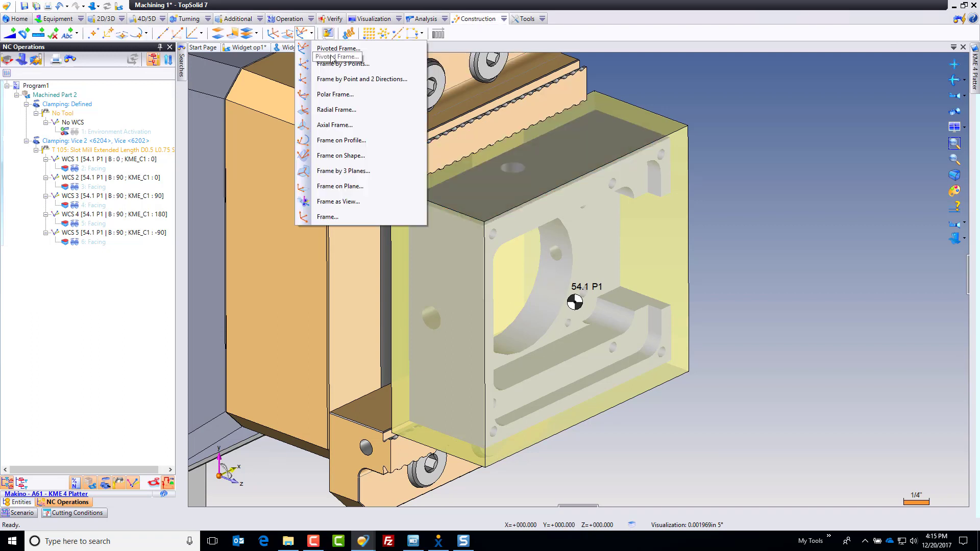
pyautogui.click(363, 80)
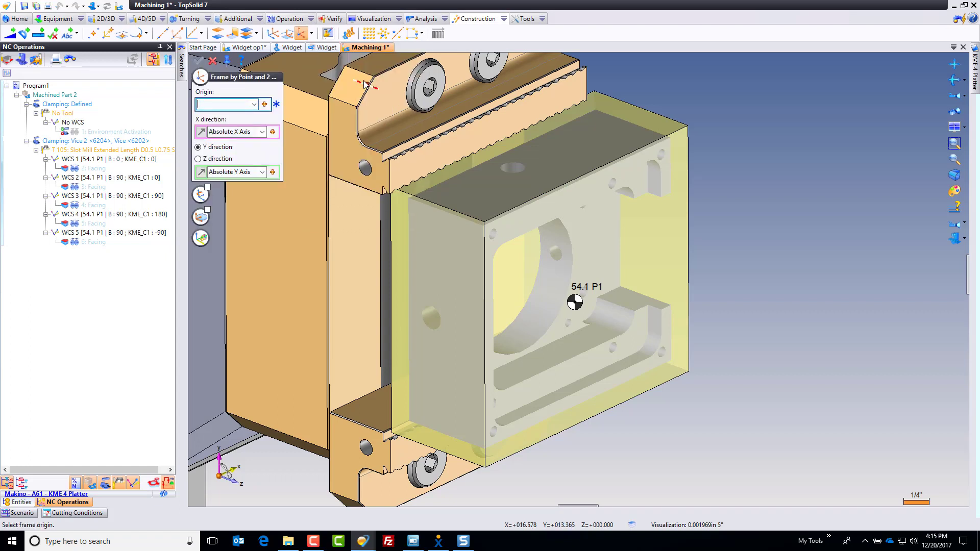
pyautogui.click(584, 183)
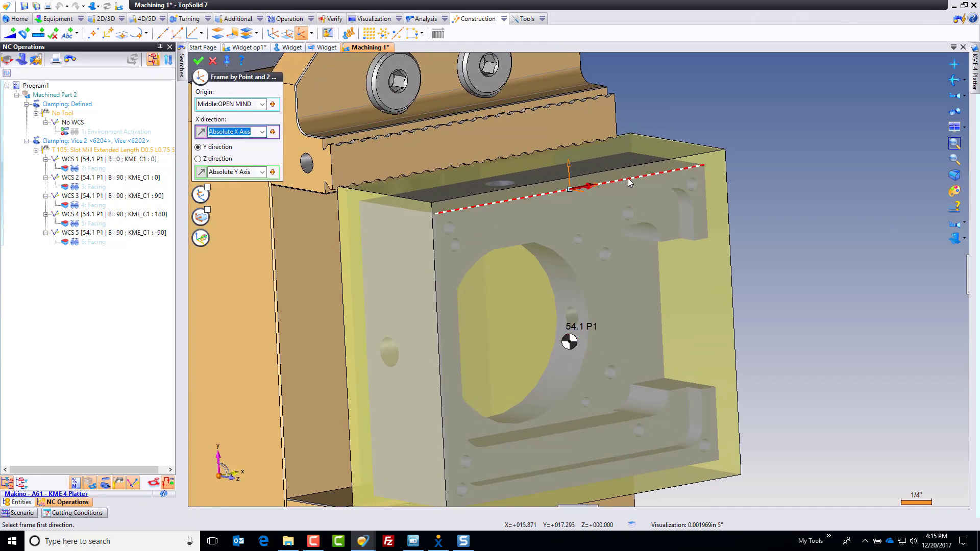
pyautogui.click(462, 208)
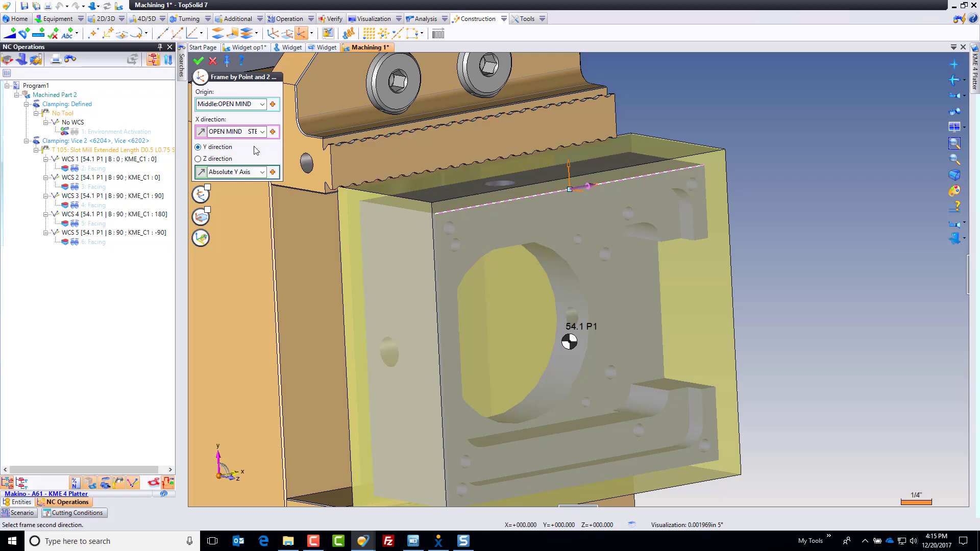
pyautogui.click(218, 159)
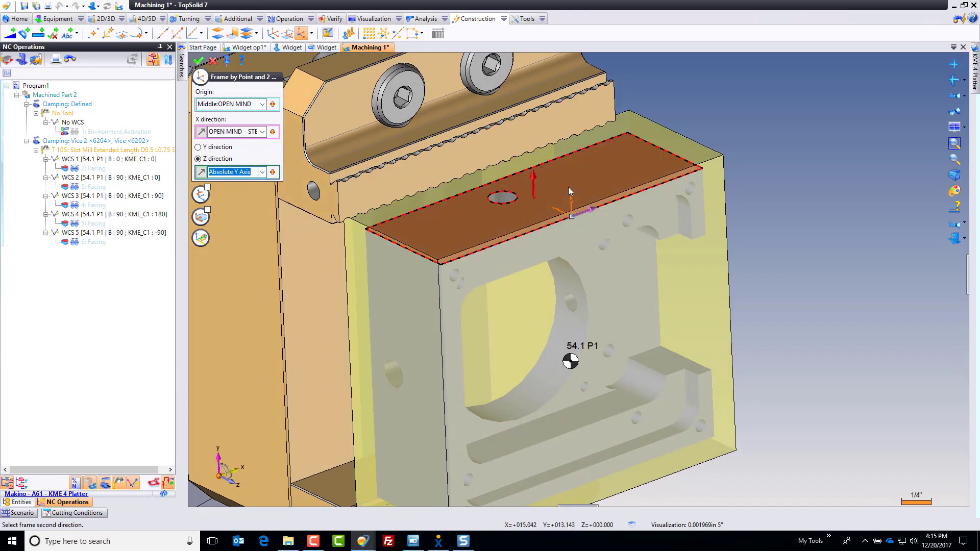
pyautogui.click(570, 189)
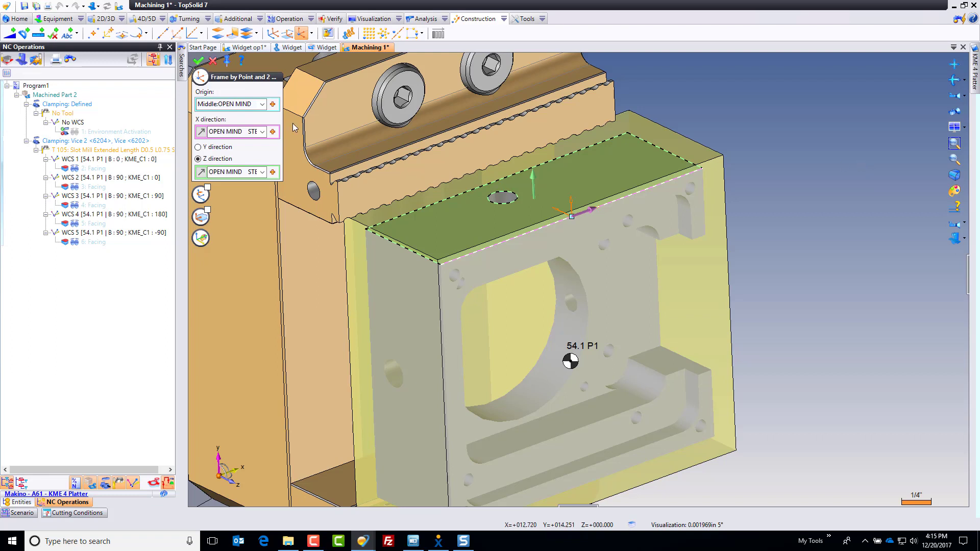
pyautogui.click(201, 62)
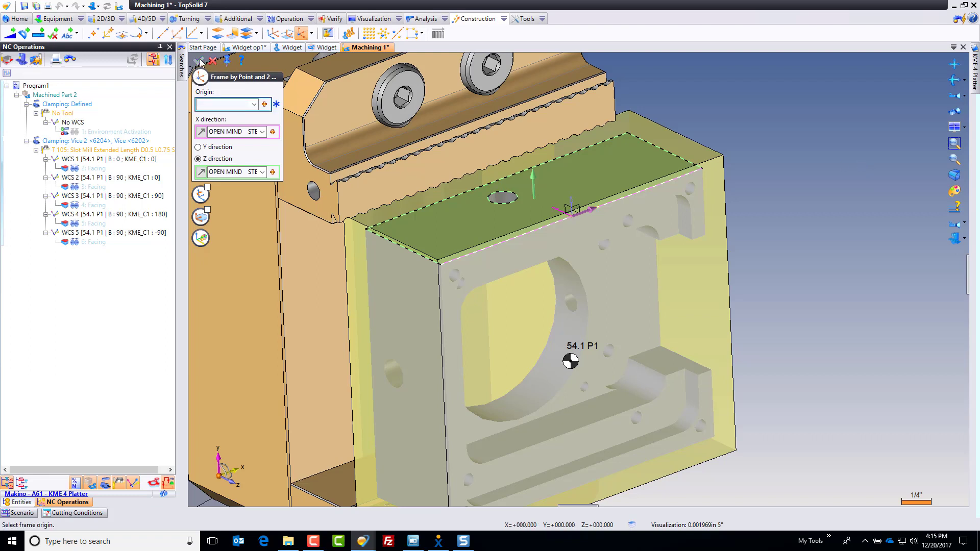
# Add a frame at the left edge's midpoint, X along that edge, Z normal to the left face.
pyautogui.moveTo(510, 316); pyautogui.dragTo(552, 329, button='middle')
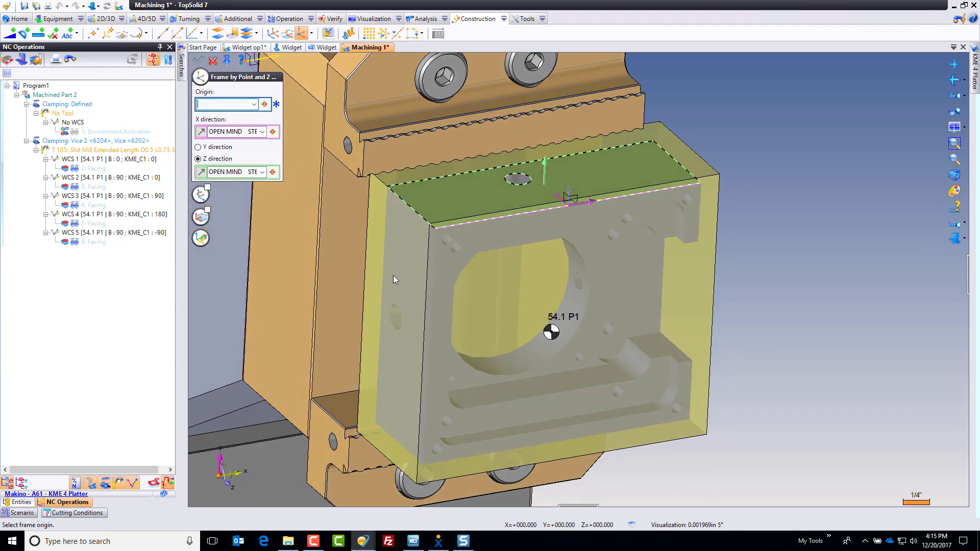
pyautogui.click(432, 313)
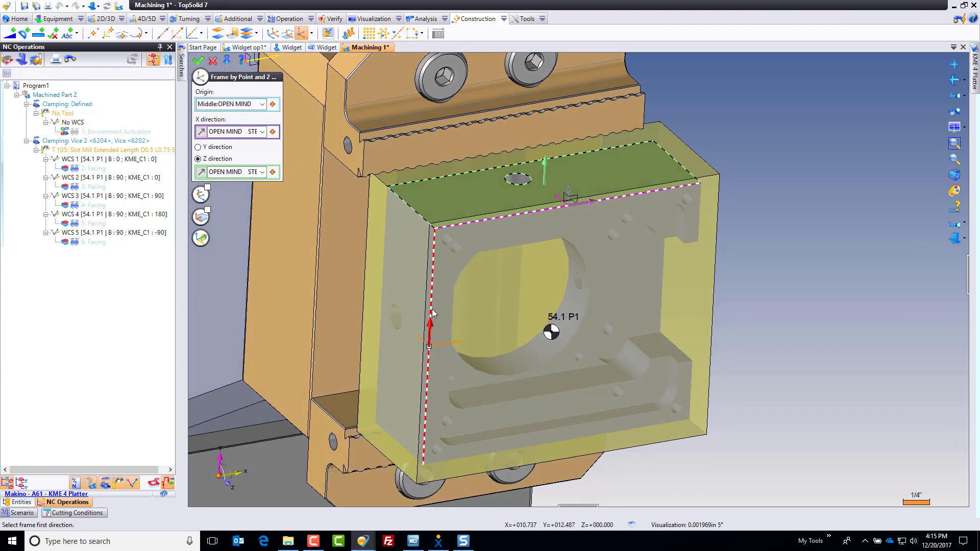
pyautogui.click(432, 310)
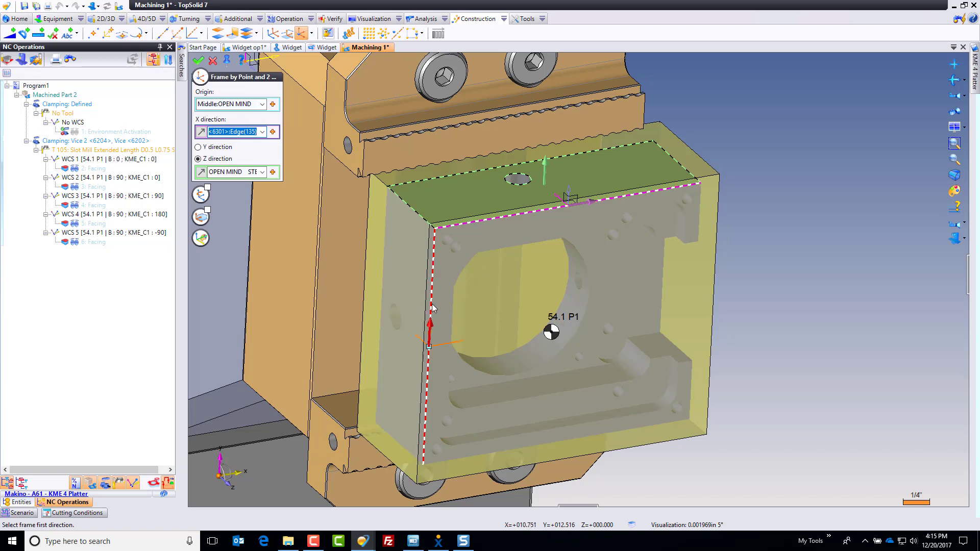
pyautogui.click(375, 326)
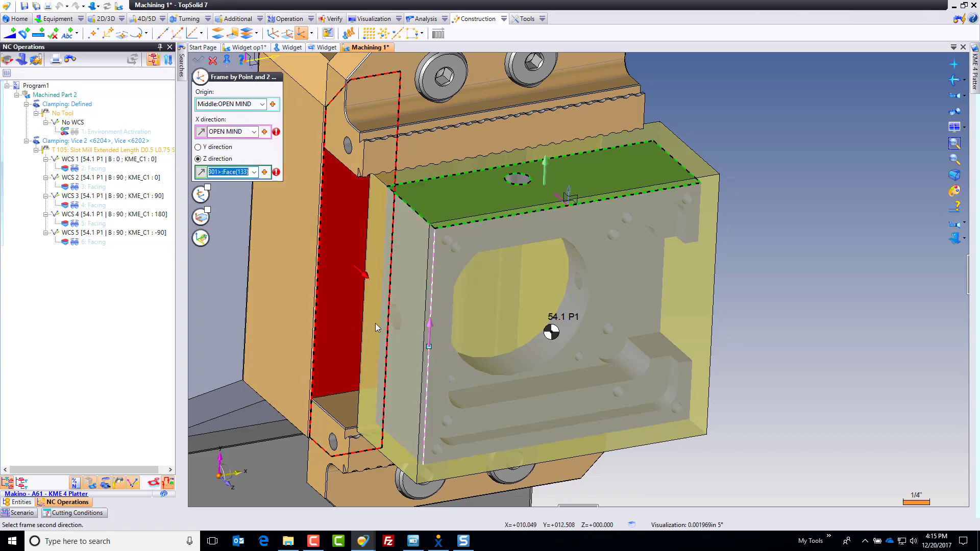
pyautogui.click(407, 357)
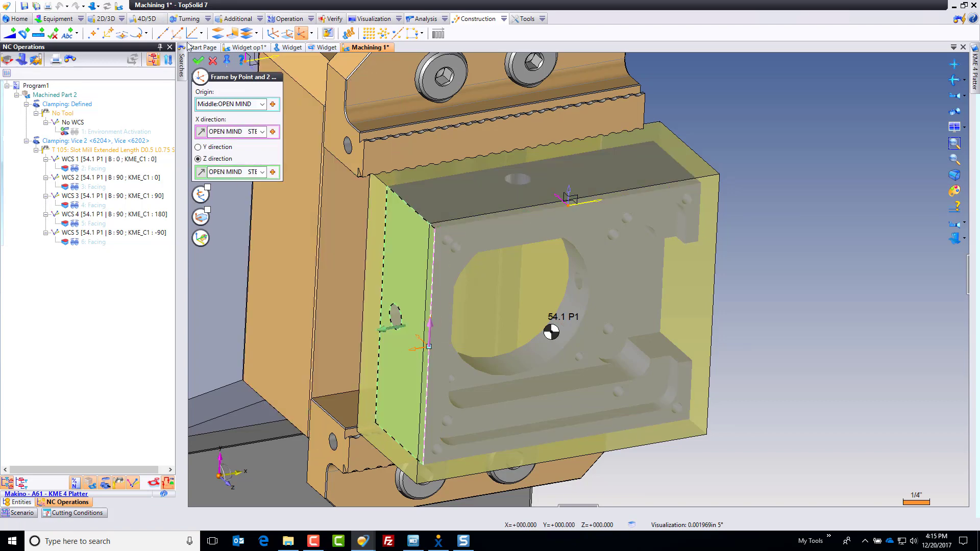
# Add a frame at the bottom edge's midpoint, X along that edge, Z normal to the underside.
pyautogui.moveTo(531, 326); pyautogui.dragTo(575, 284, button='middle')
pyautogui.click(576, 284)
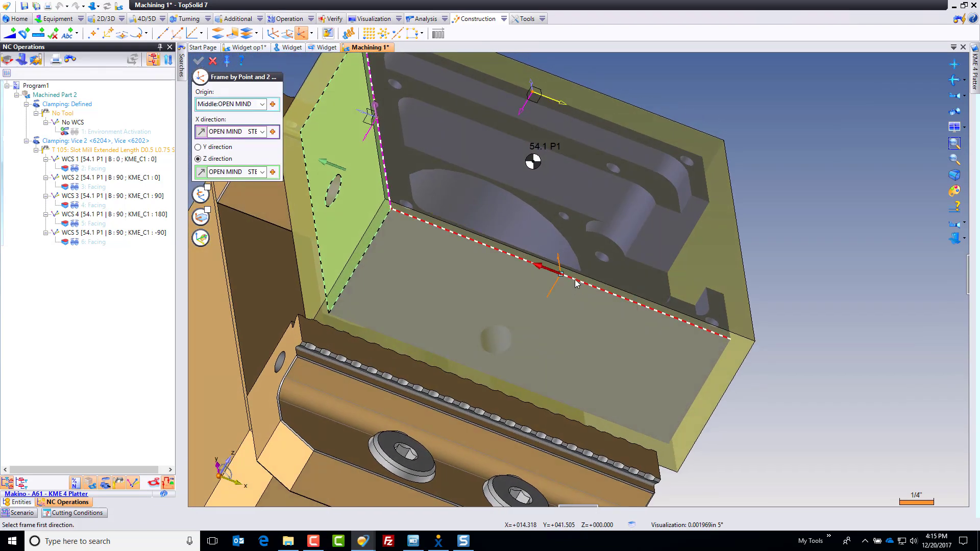
pyautogui.click(511, 253)
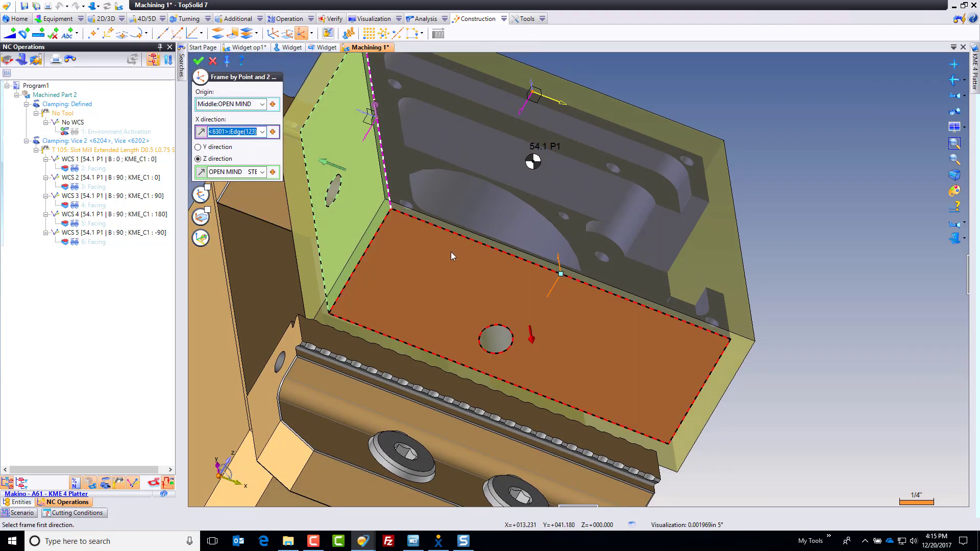
pyautogui.click(460, 265)
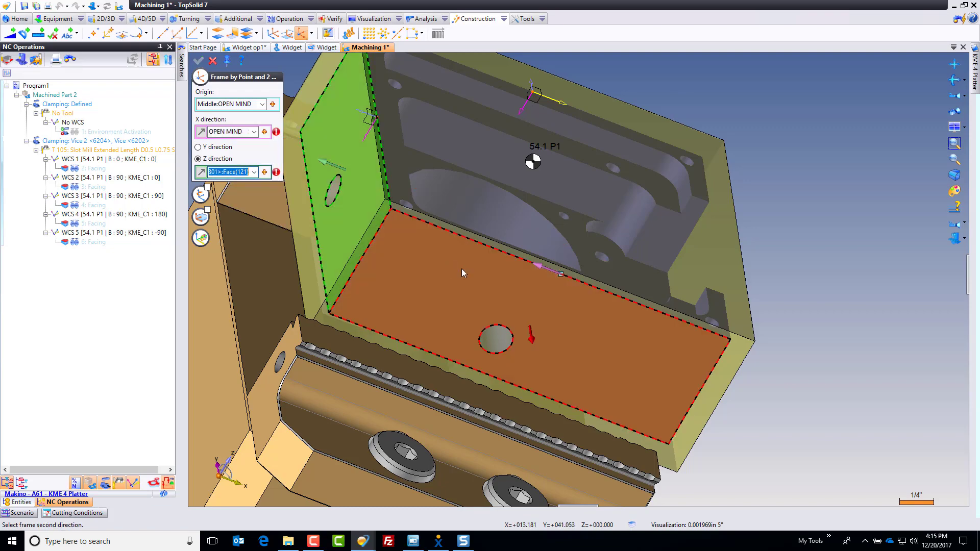
pyautogui.click(477, 272)
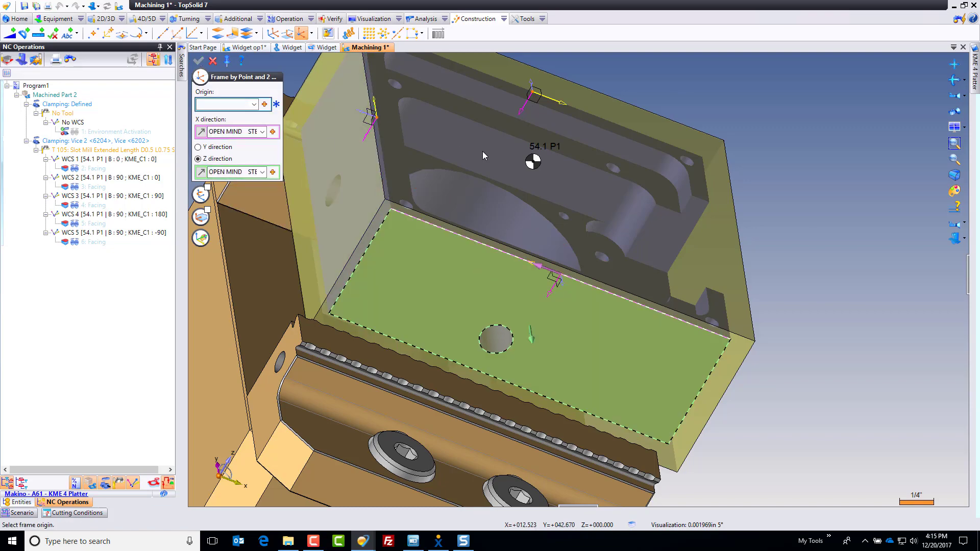
pyautogui.moveTo(483, 151); pyautogui.dragTo(561, 199, button='middle')
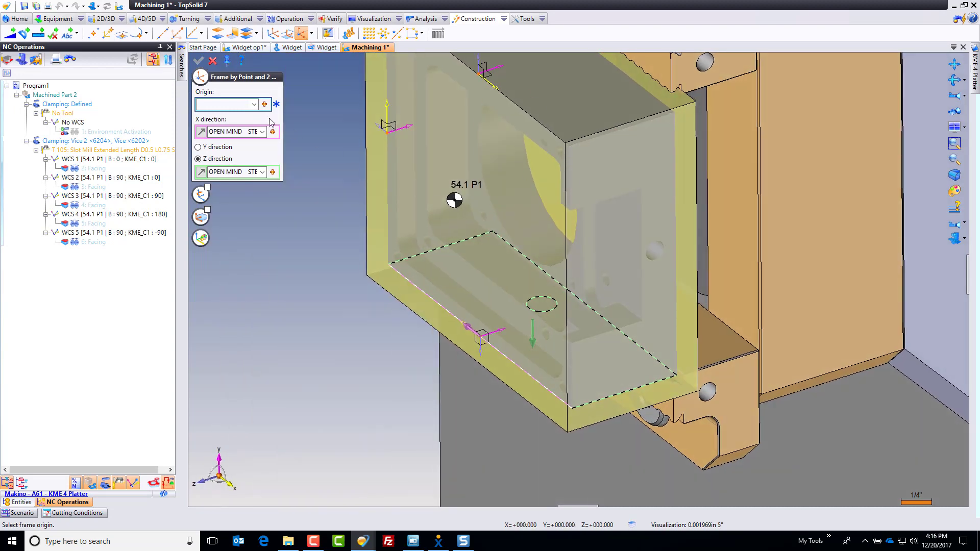
# Create a frame at the midpoint of two corners, X along the vertical edge, Z from the right face.
pyautogui.click(264, 104)
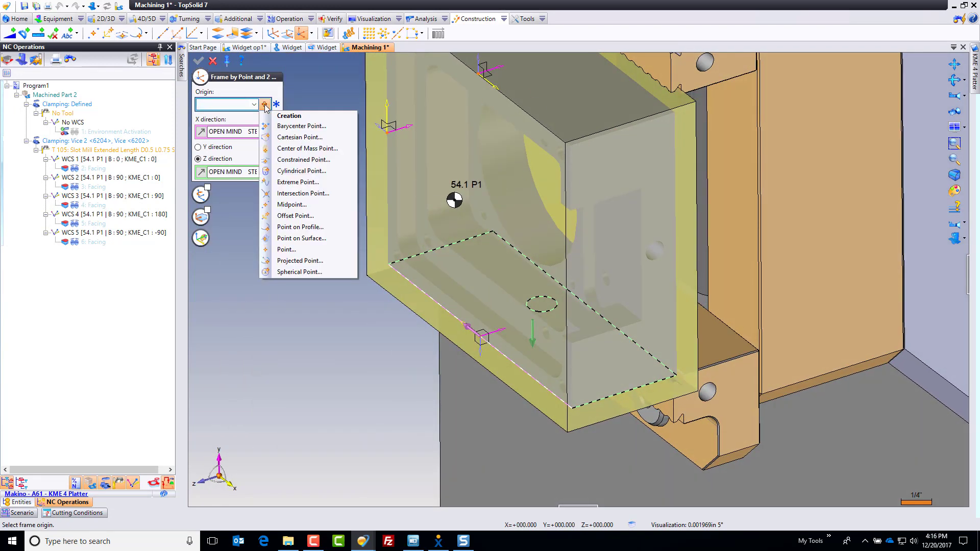
pyautogui.click(304, 208)
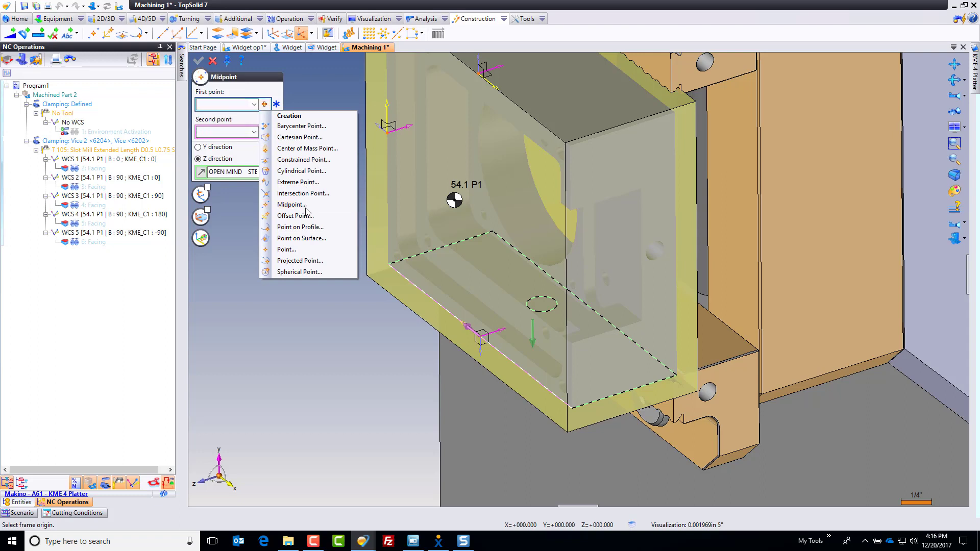
pyautogui.click(570, 145)
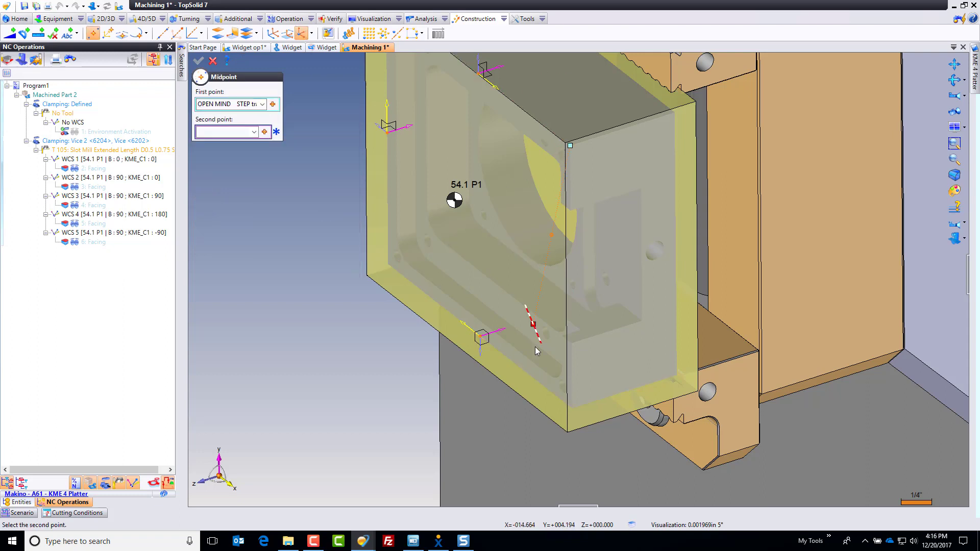
pyautogui.click(572, 408)
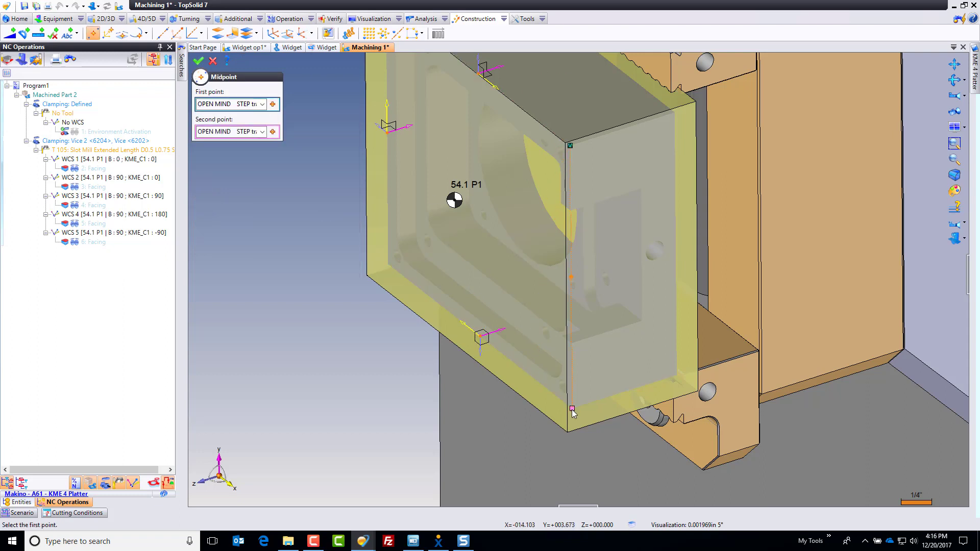
pyautogui.click(199, 61)
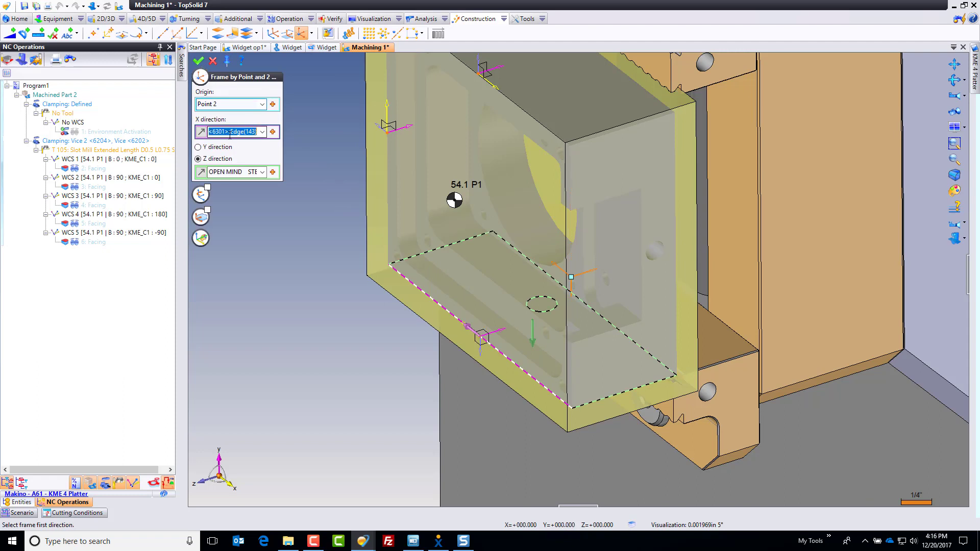
pyautogui.click(571, 199)
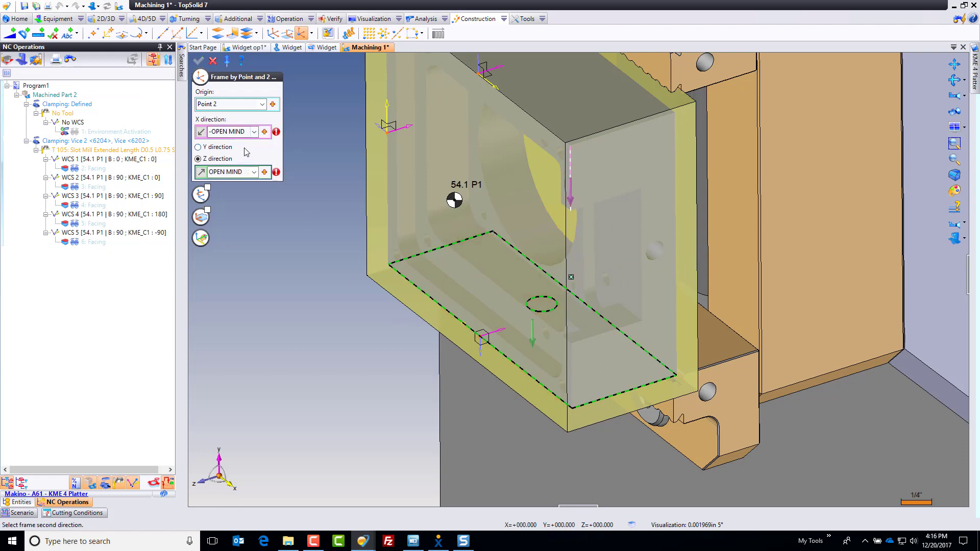
pyautogui.click(615, 173)
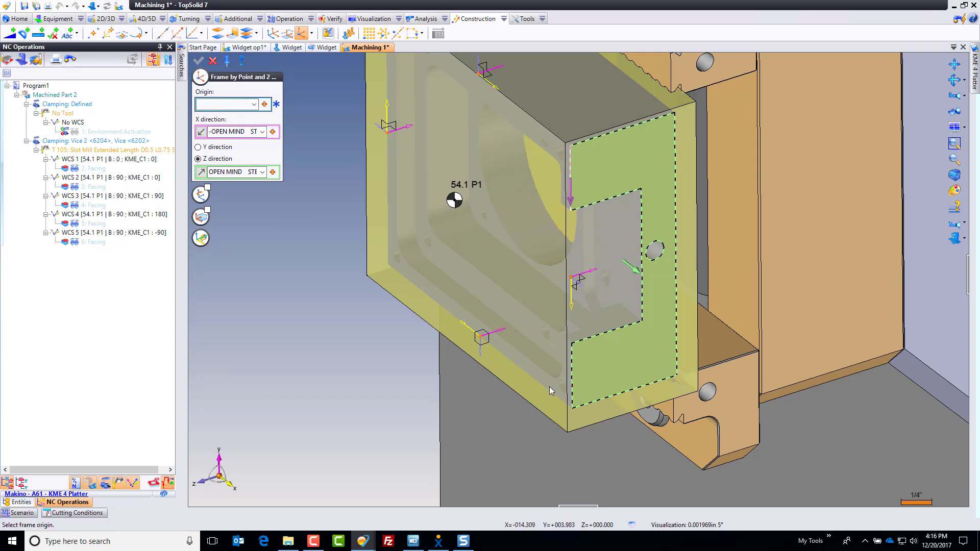
pyautogui.click(213, 61)
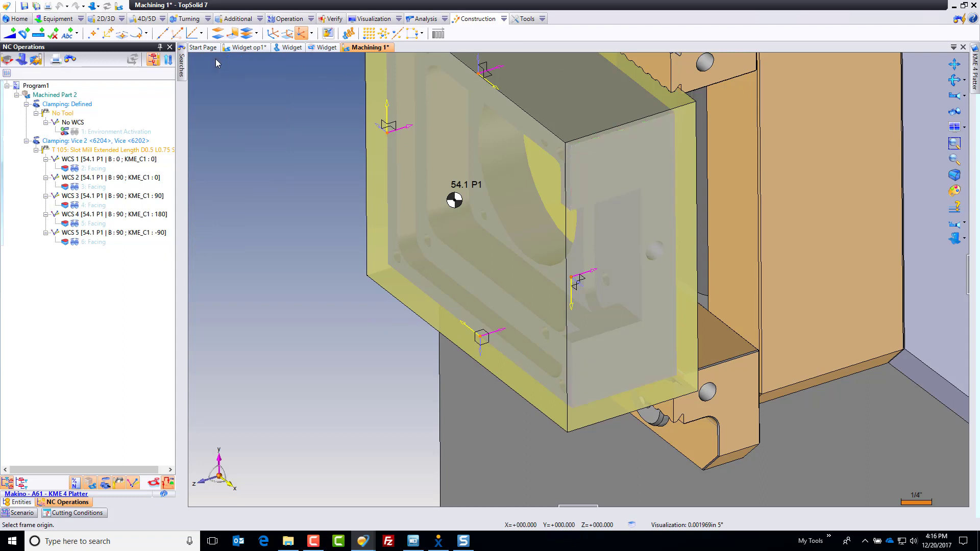
# Return the document to the Machining Stage with the operation tools displayed.
pyautogui.click(93, 8)
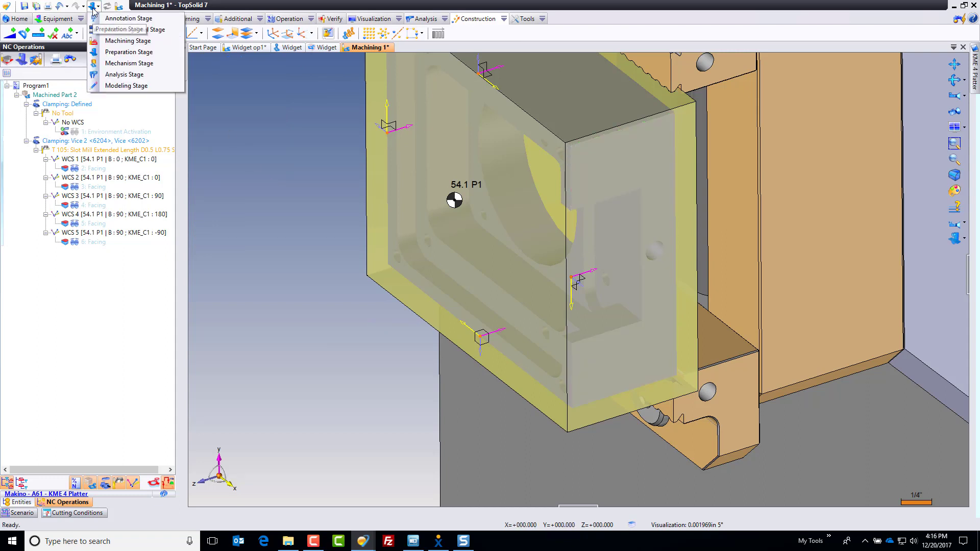
pyautogui.click(127, 42)
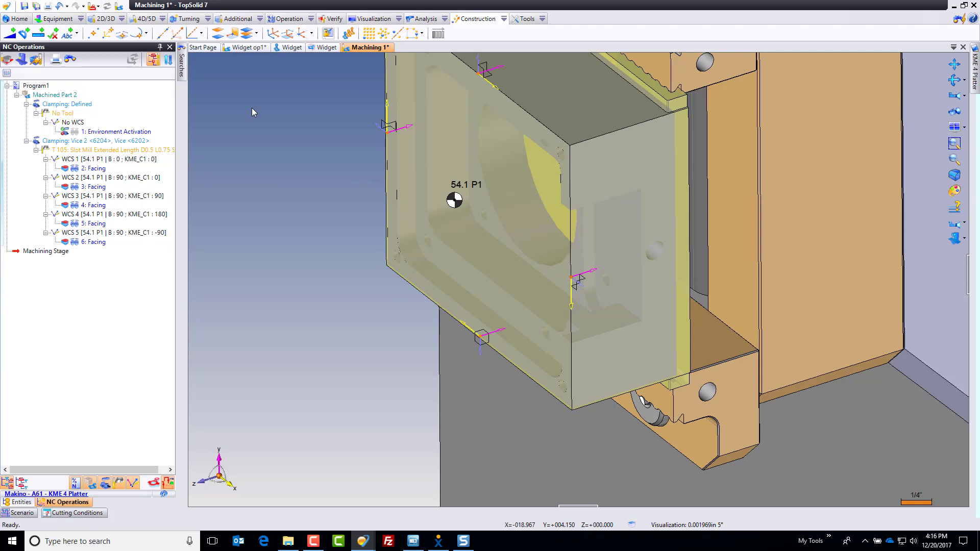
pyautogui.click(282, 22)
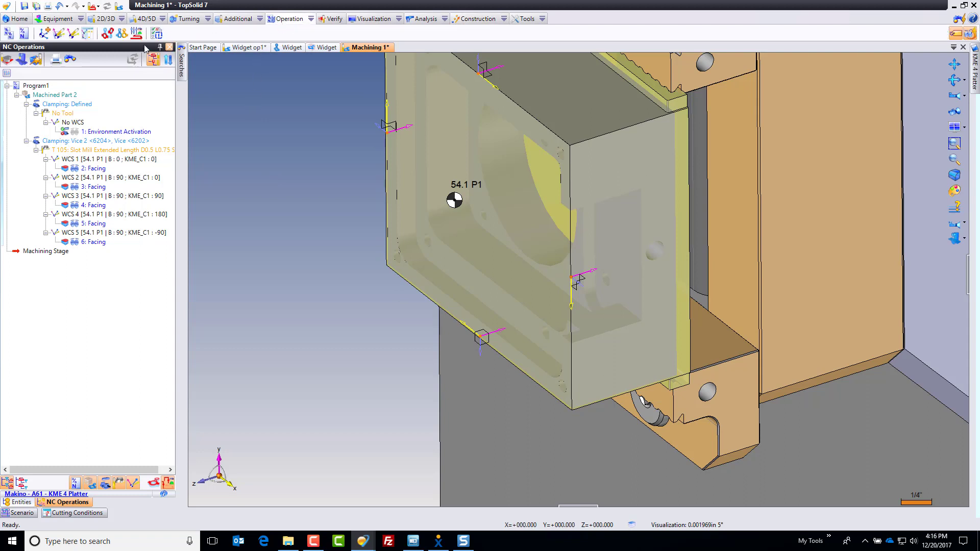
# Create origin 54.1 P2 on the top-edge frame, attached to rigid group KME_C1.
pyautogui.click(45, 34)
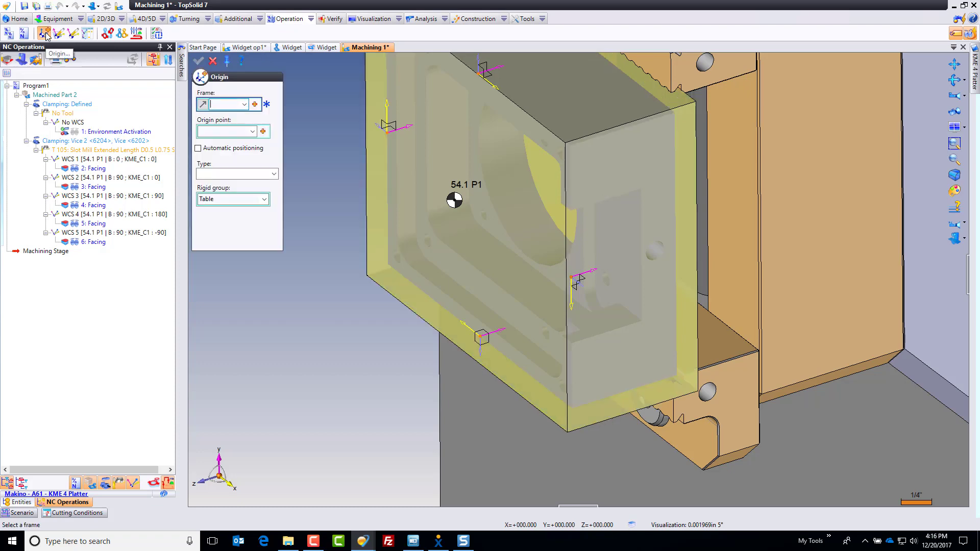
pyautogui.moveTo(452, 203); pyautogui.dragTo(495, 245, button='middle')
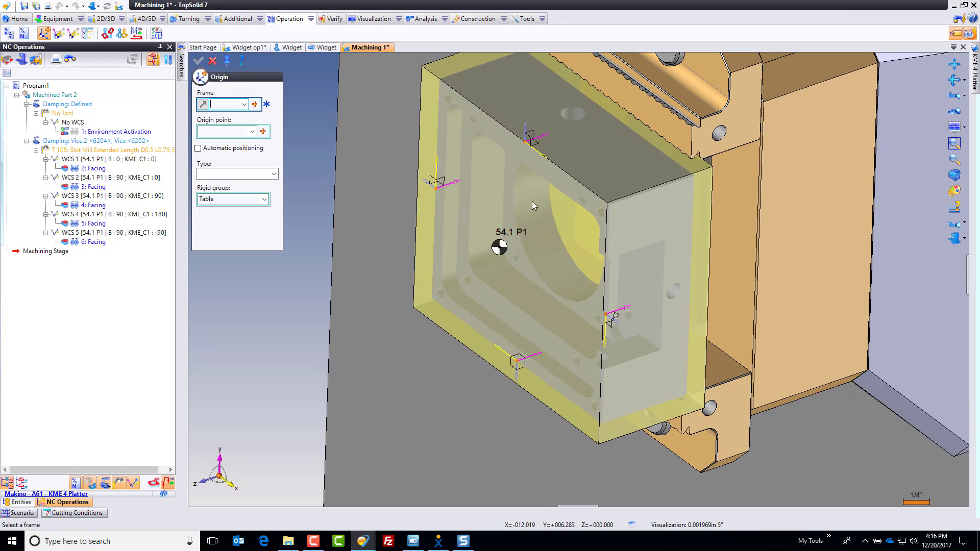
pyautogui.click(526, 139)
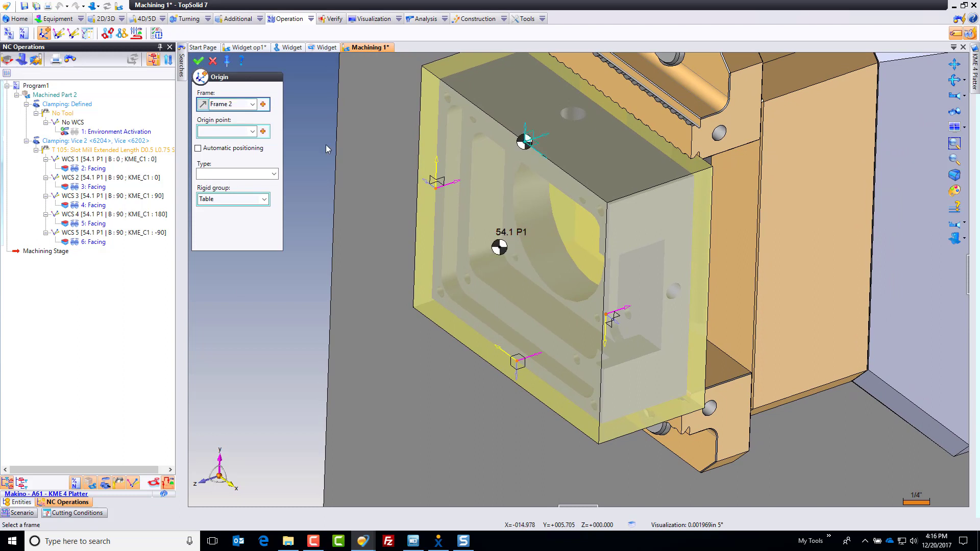
pyautogui.click(225, 132)
pyautogui.click(534, 144)
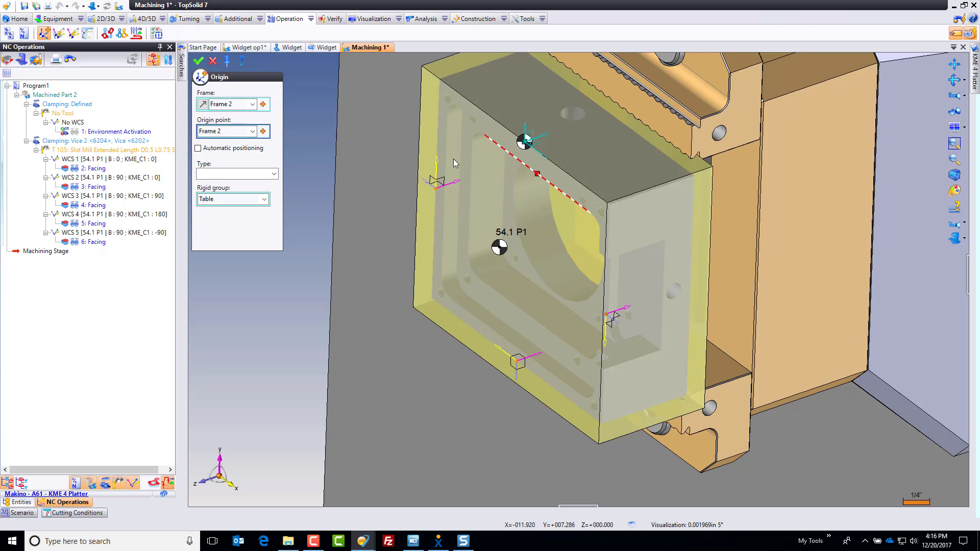
pyautogui.click(220, 175)
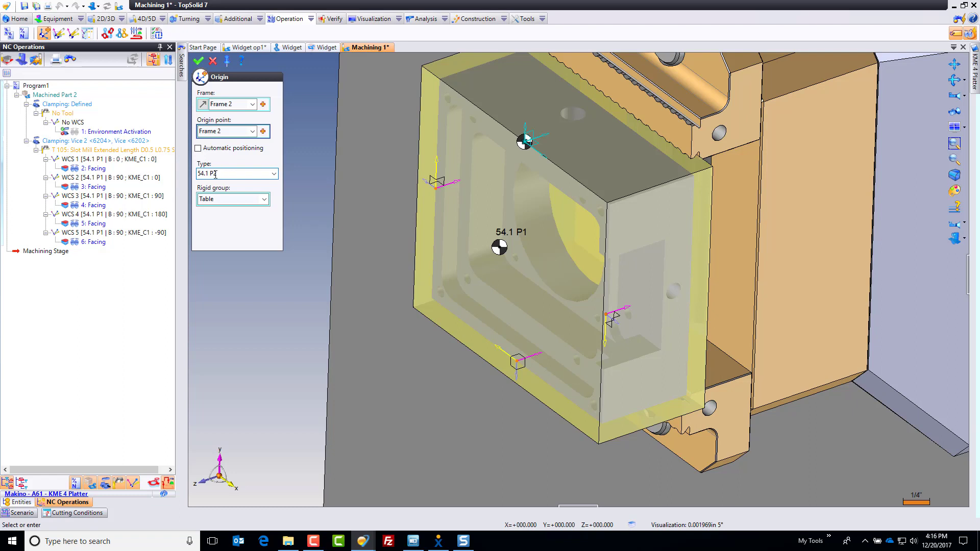
pyautogui.moveTo(213, 174); pyautogui.dragTo(156, 173)
pyautogui.click(265, 199)
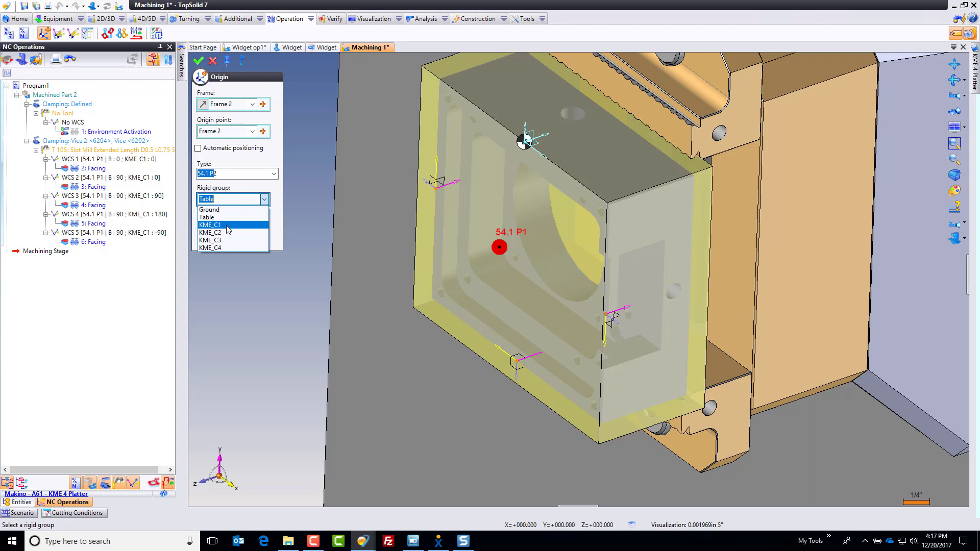
pyautogui.press('Escape')
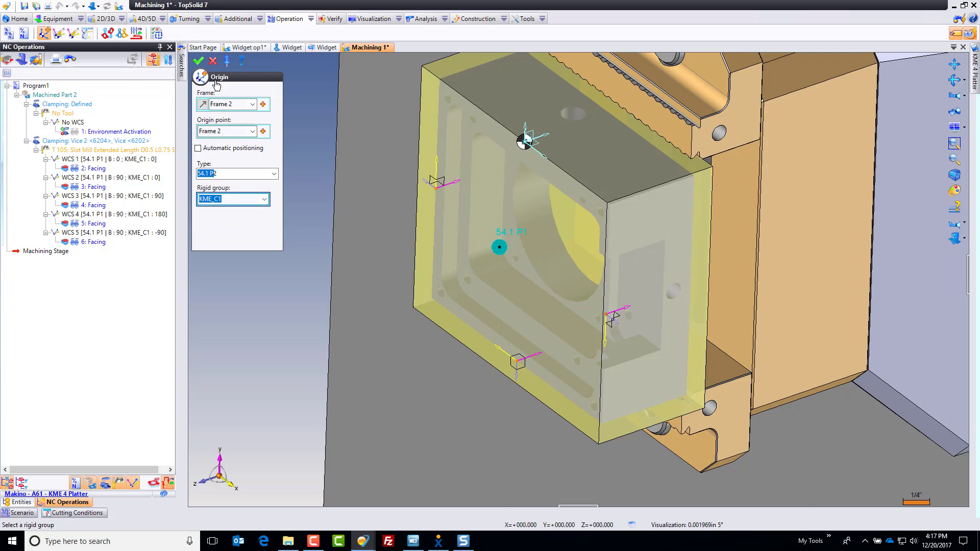
pyautogui.click(198, 62)
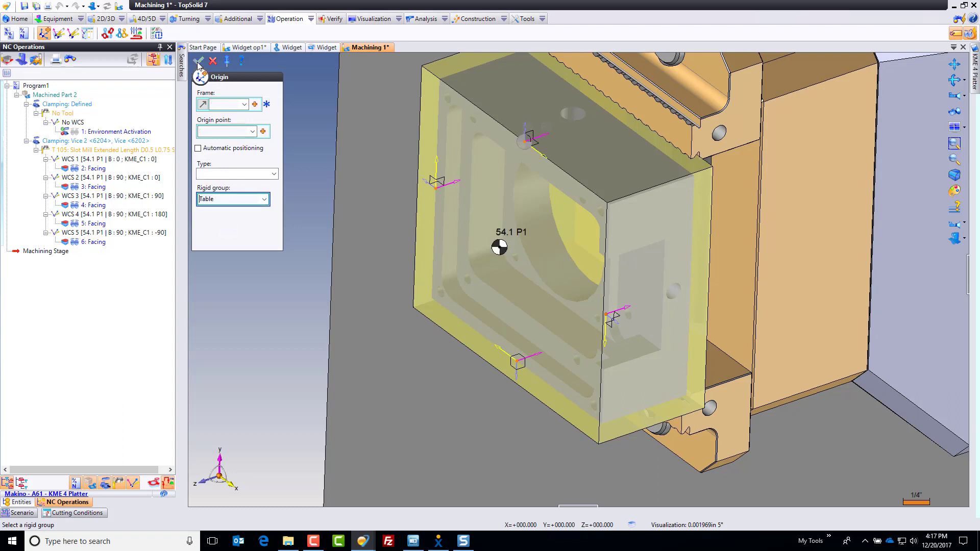
# Create origin 54.1 P3 on the left-face Frame 3, attached to rigid group KME_C1.
pyautogui.click(436, 182)
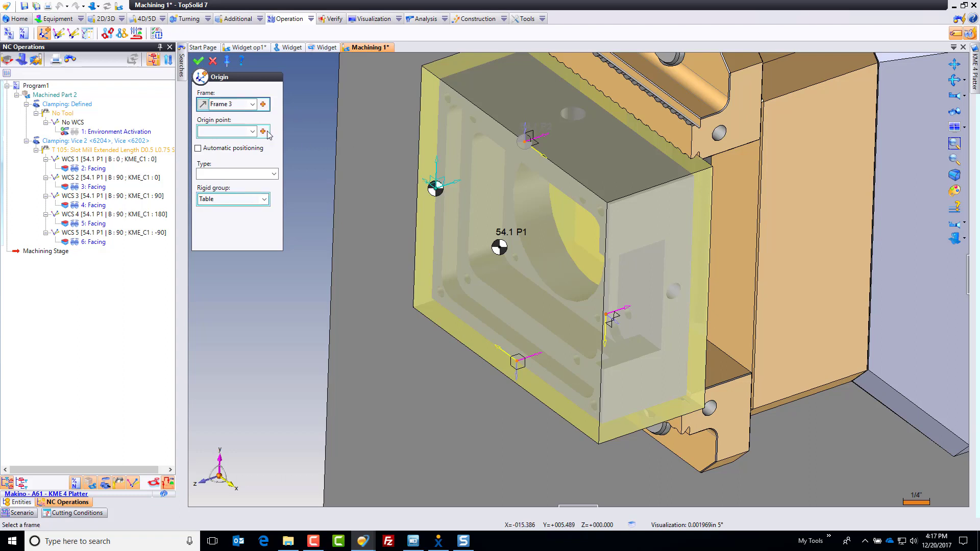
pyautogui.click(437, 185)
pyautogui.click(229, 175)
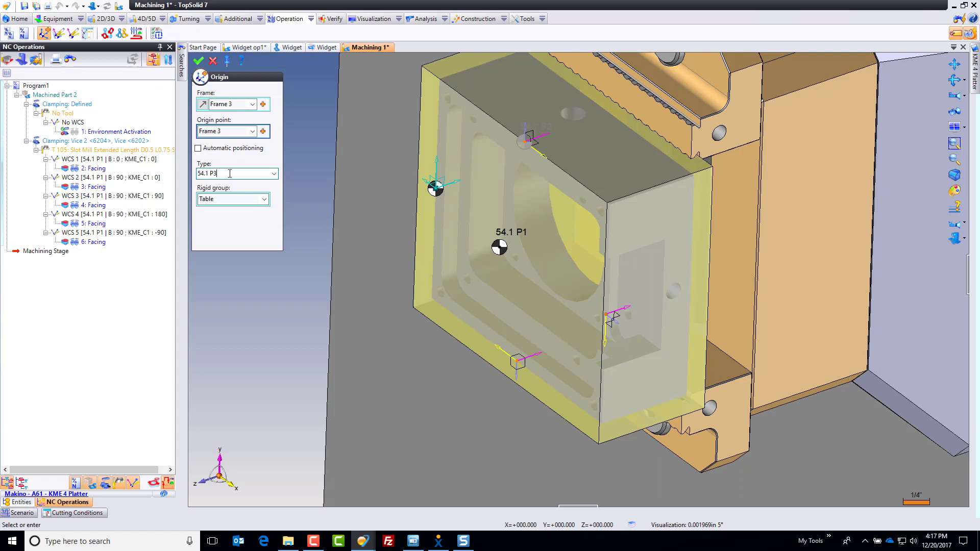
pyautogui.write('54.1 P3')
pyautogui.click(255, 200)
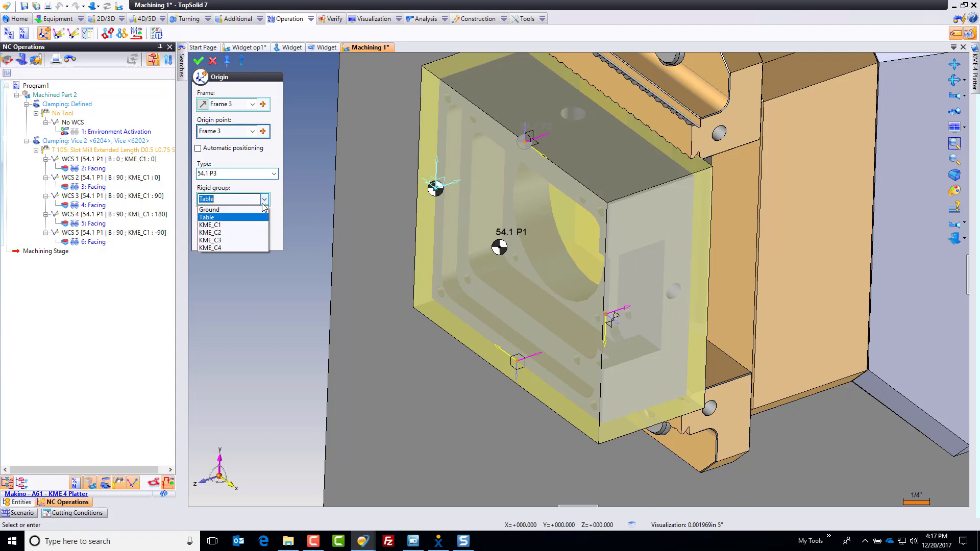
pyautogui.click(248, 228)
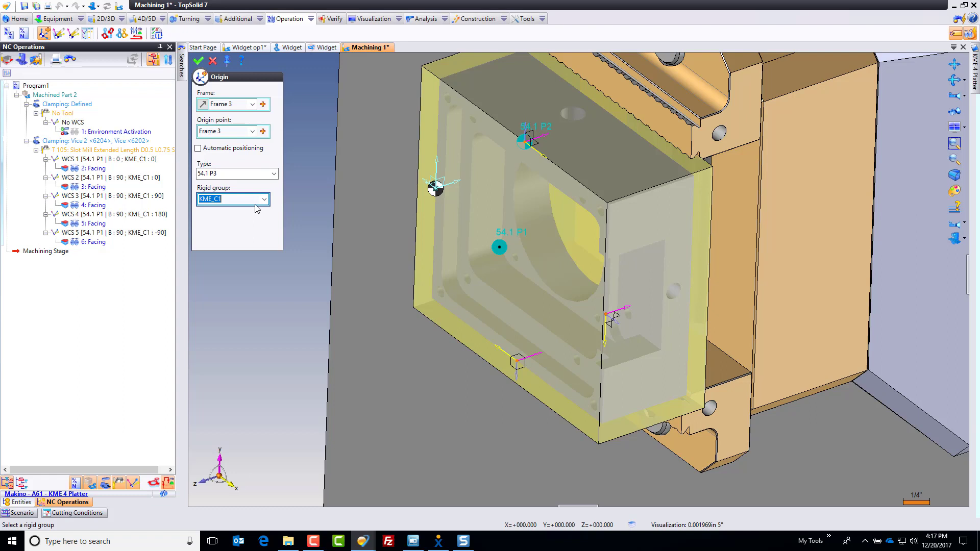
pyautogui.click(199, 61)
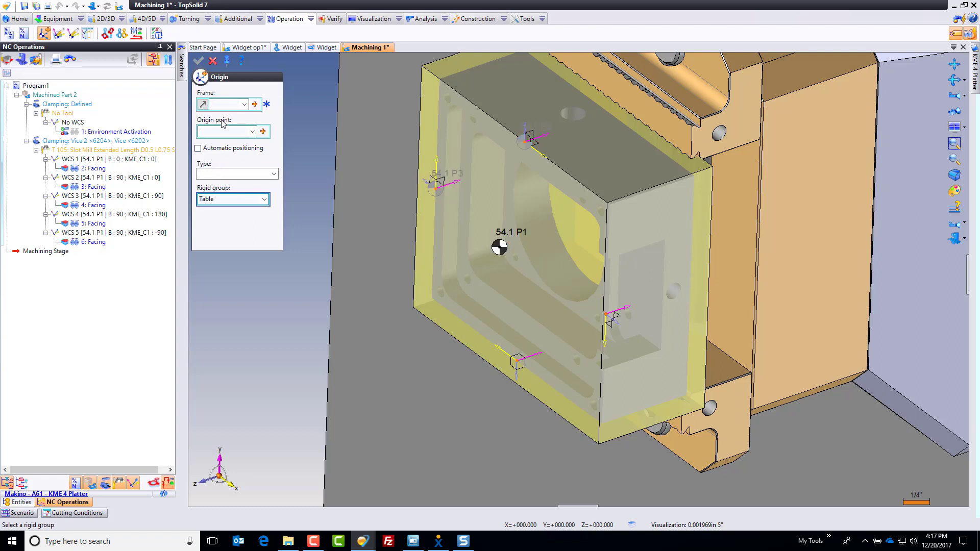
# Create origin 54.1 P4 on the bottom-edge Frame 4, attached to rigid group KME_C1.
pyautogui.click(518, 363)
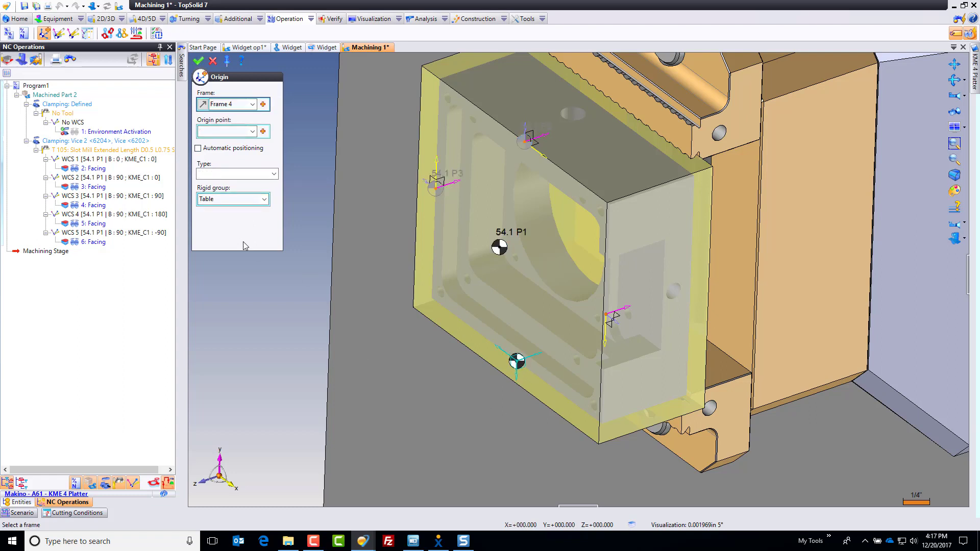
pyautogui.click(516, 362)
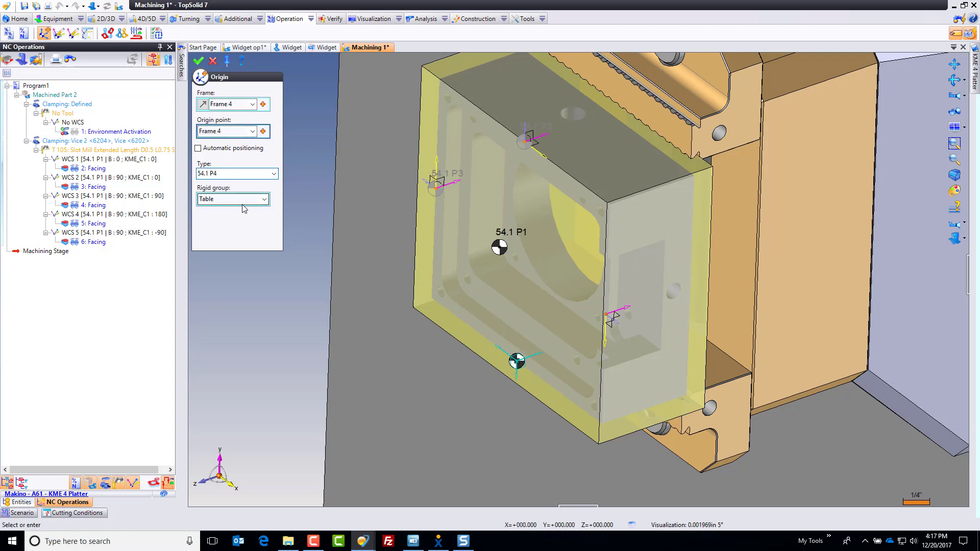
pyautogui.click(263, 199)
pyautogui.click(251, 226)
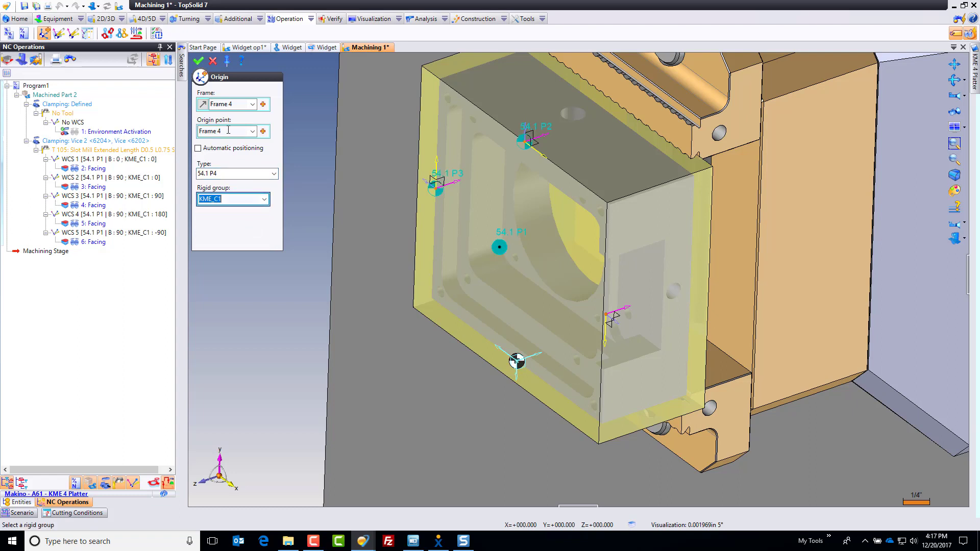
pyautogui.click(199, 62)
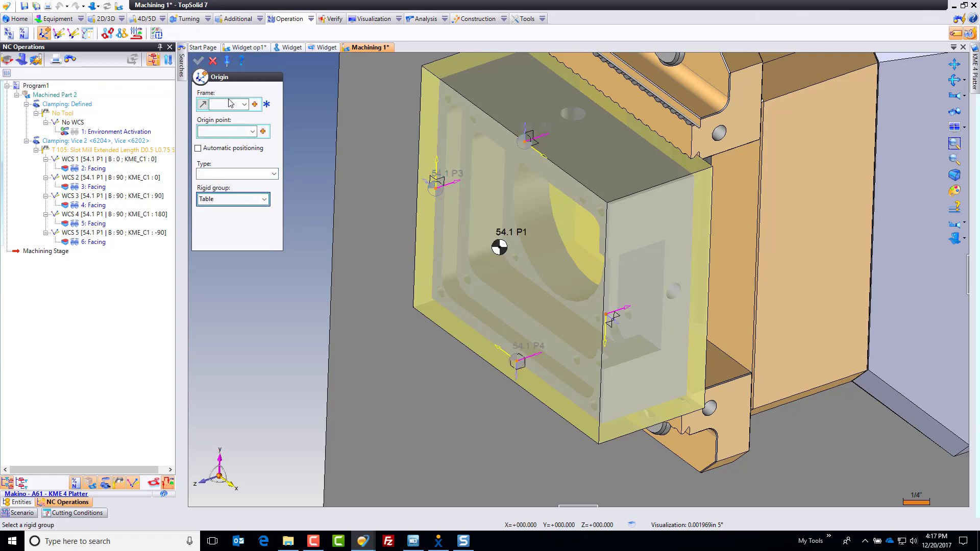
# Create origin 54.1 P5 on the right-face Frame 5, attached to rigid group KME_C1.
pyautogui.click(615, 319)
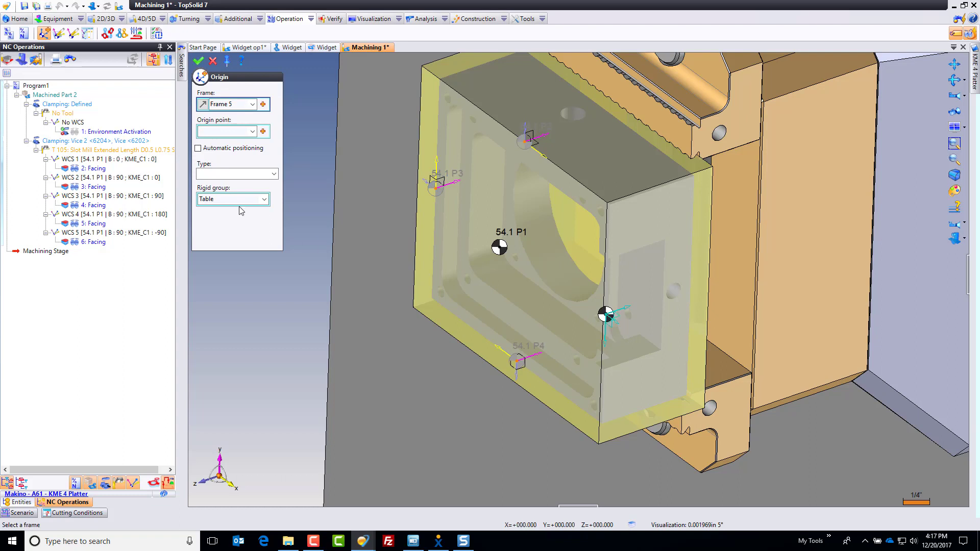
pyautogui.click(224, 132)
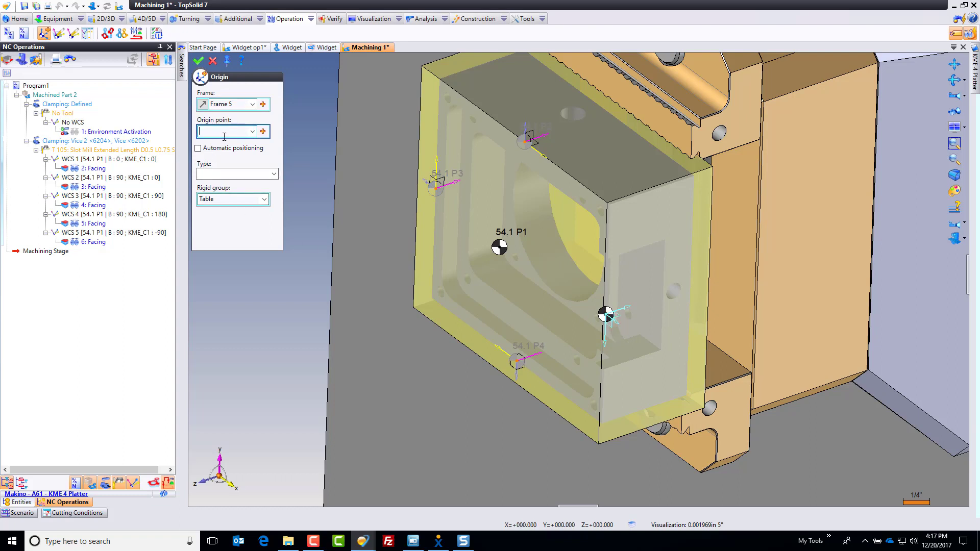
pyautogui.click(606, 313)
pyautogui.click(222, 175)
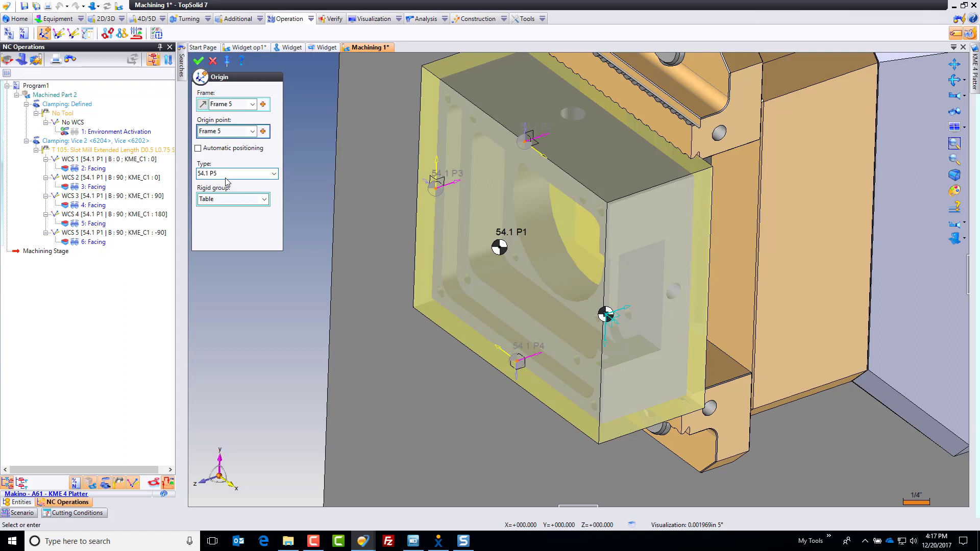
pyautogui.click(263, 200)
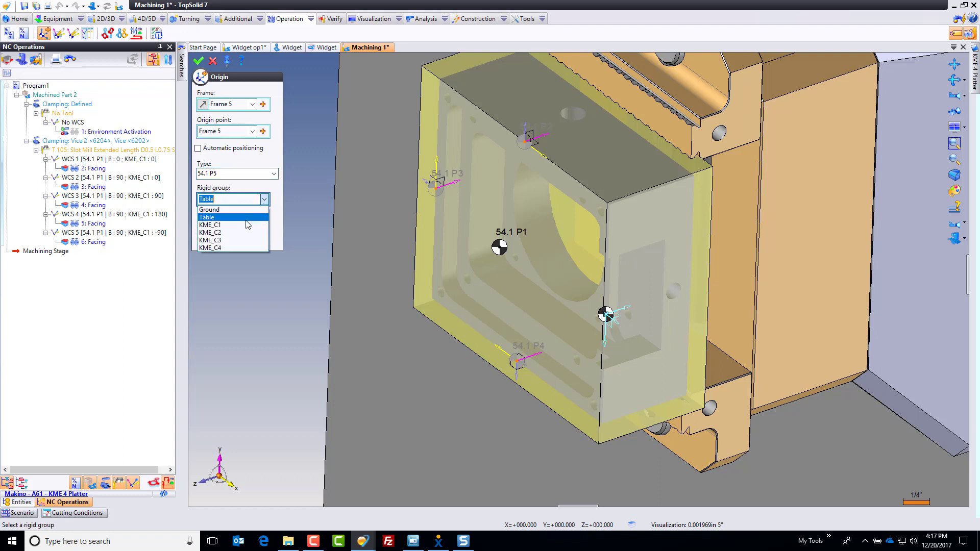
pyautogui.click(246, 223)
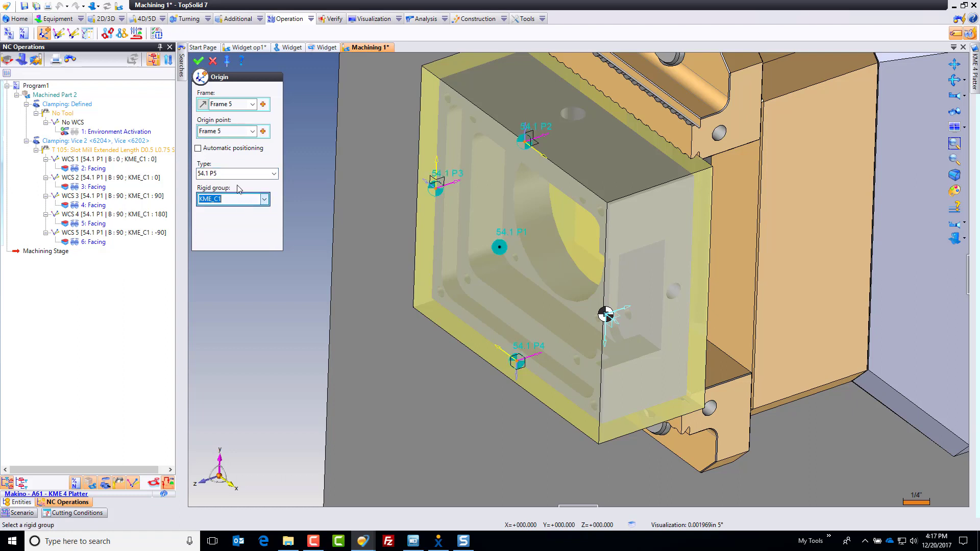
pyautogui.click(199, 61)
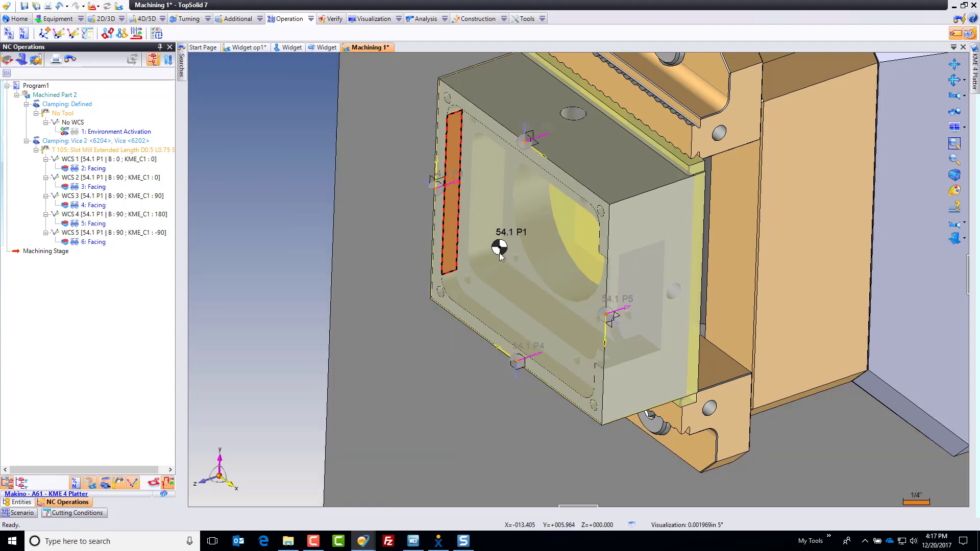
# Edit origin 54.1 P5 so its origin point sits at the vise's centre point.
pyautogui.rightClick(605, 313)
pyautogui.click(626, 330)
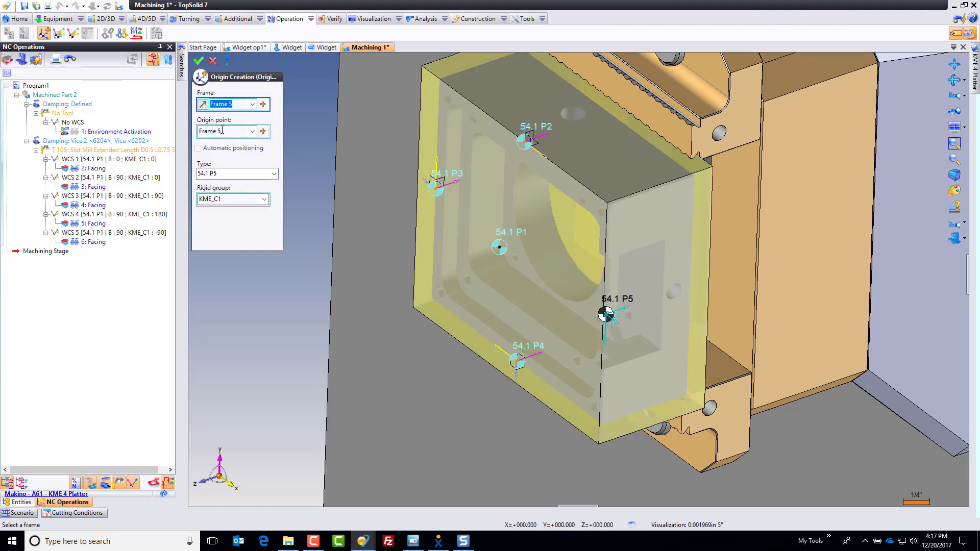
pyautogui.press('Tab')
pyautogui.click(720, 138)
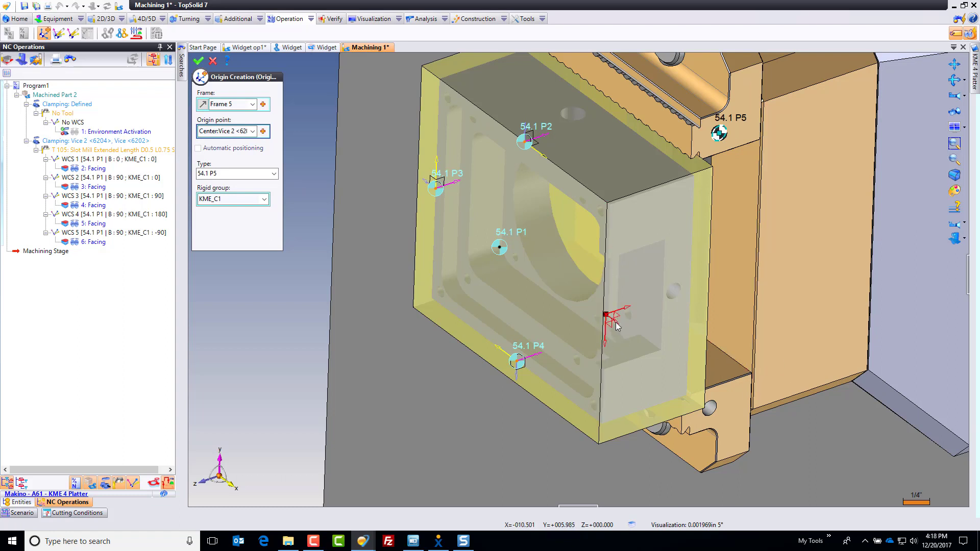
pyautogui.click(198, 61)
pyautogui.scroll(-2, 290, 321)
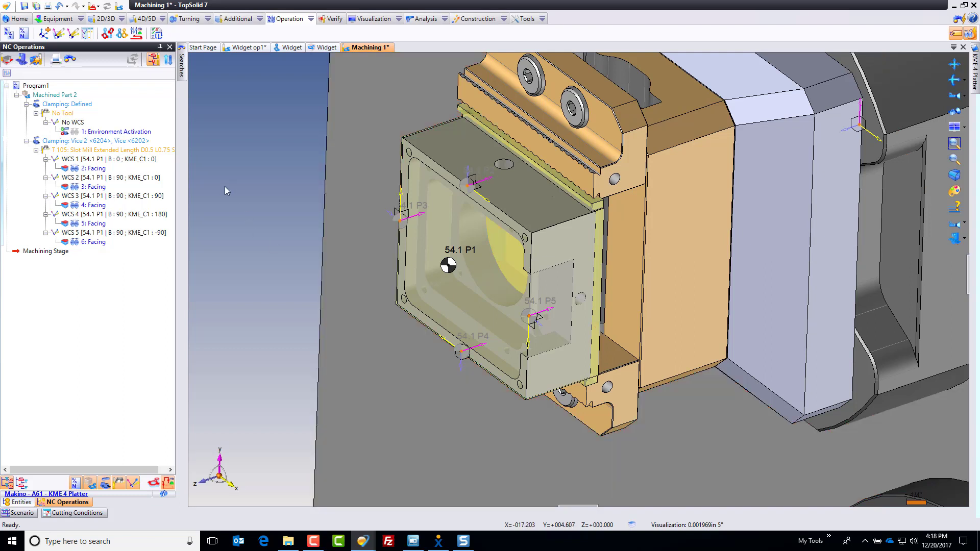
# Open the WCS and Origins Manager beside the part and review WCS 1 through WCS 5.
pyautogui.click(88, 34)
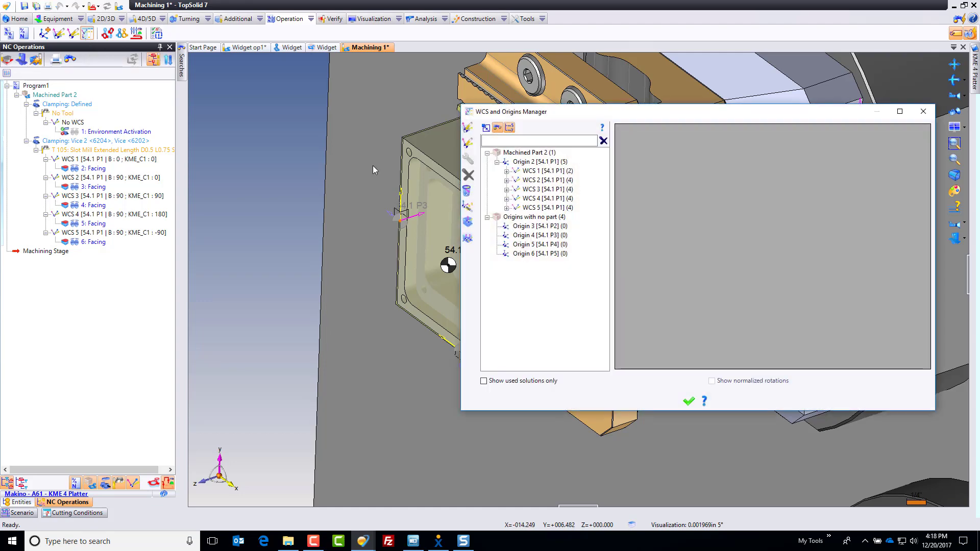
pyautogui.moveTo(372, 166); pyautogui.dragTo(224, 155, button='middle')
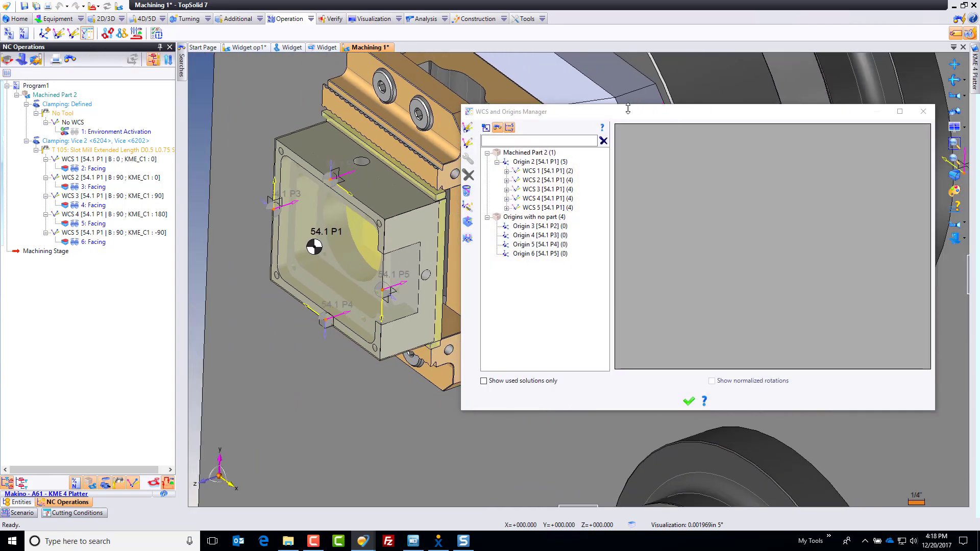
pyautogui.moveTo(628, 116); pyautogui.dragTo(653, 118)
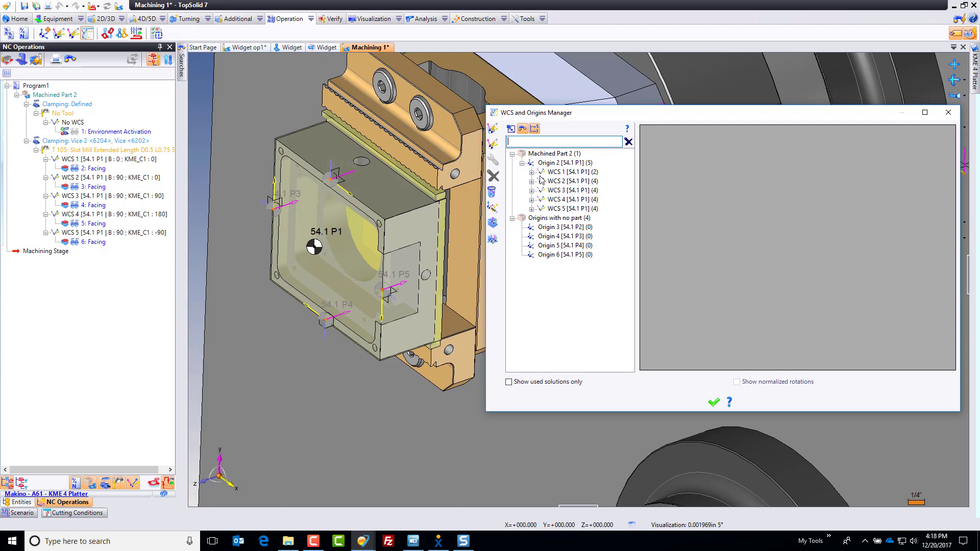
pyautogui.click(578, 174)
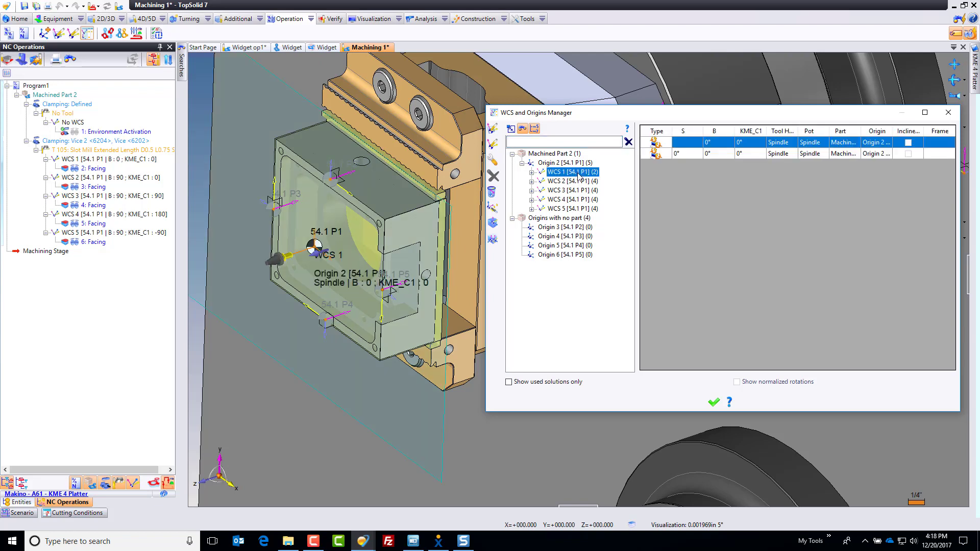
pyautogui.press('Down')
pyautogui.press('Down')
pyautogui.press('Down')
pyautogui.press('Down')
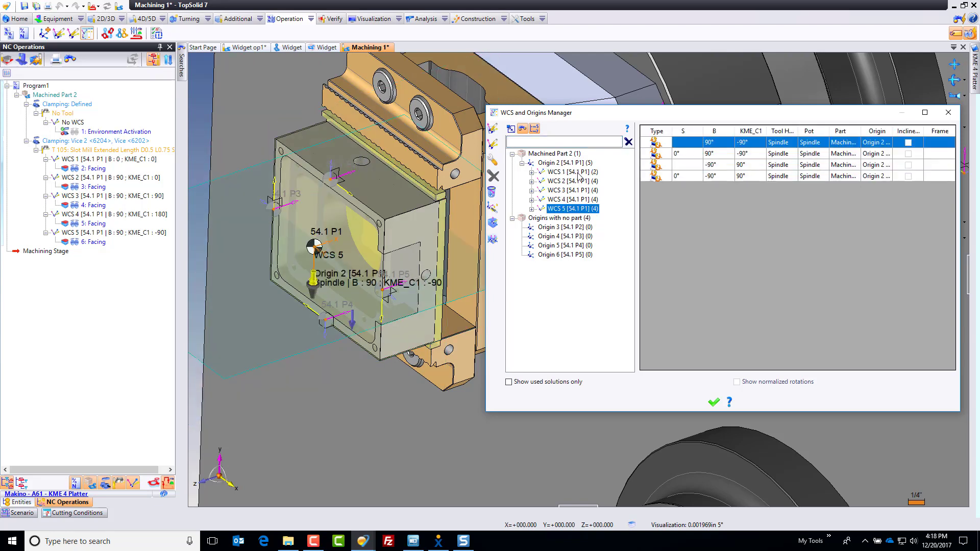
# Inspect 2: Facing under WCS 1's B 0 solution, then select 3: Facing under WCS 2's B 90.
pyautogui.click(532, 172)
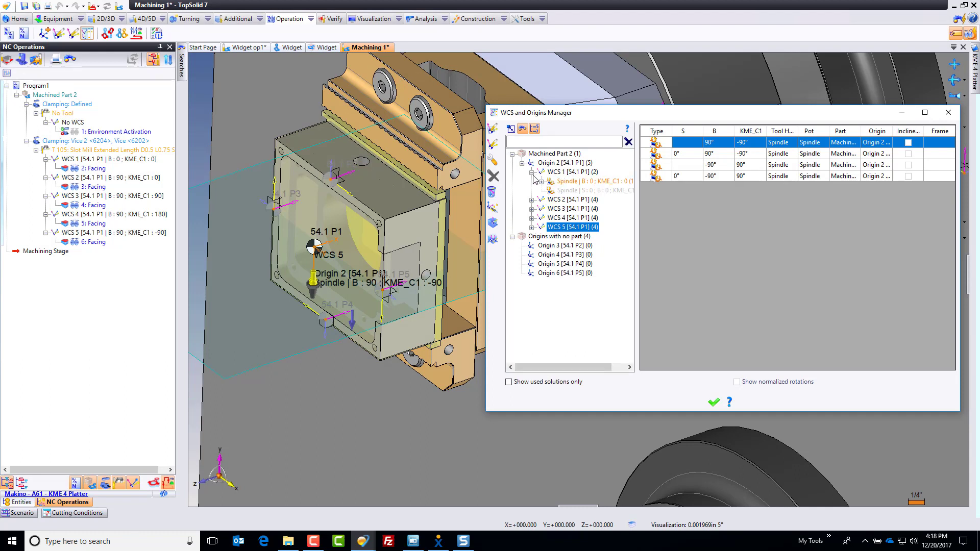
pyautogui.click(534, 181)
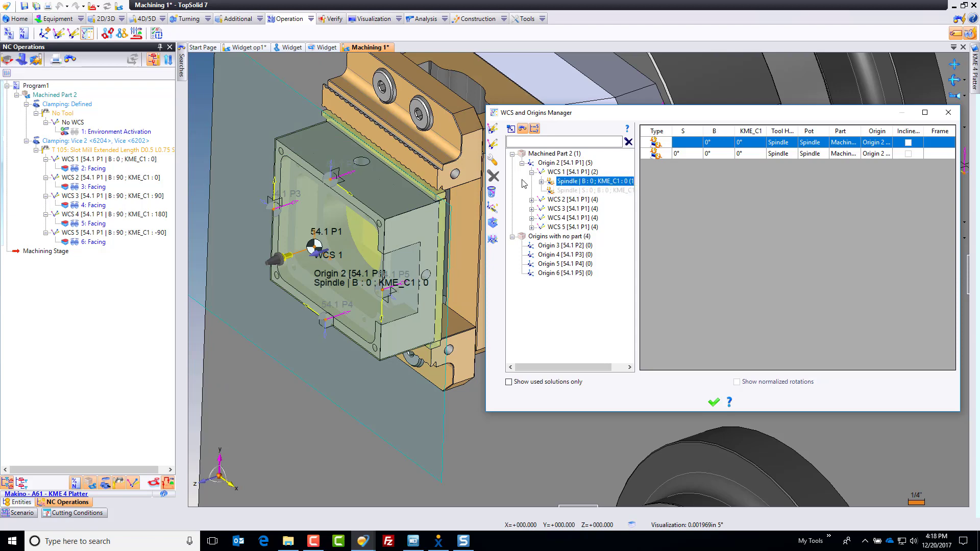
pyautogui.click(541, 181)
pyautogui.click(576, 190)
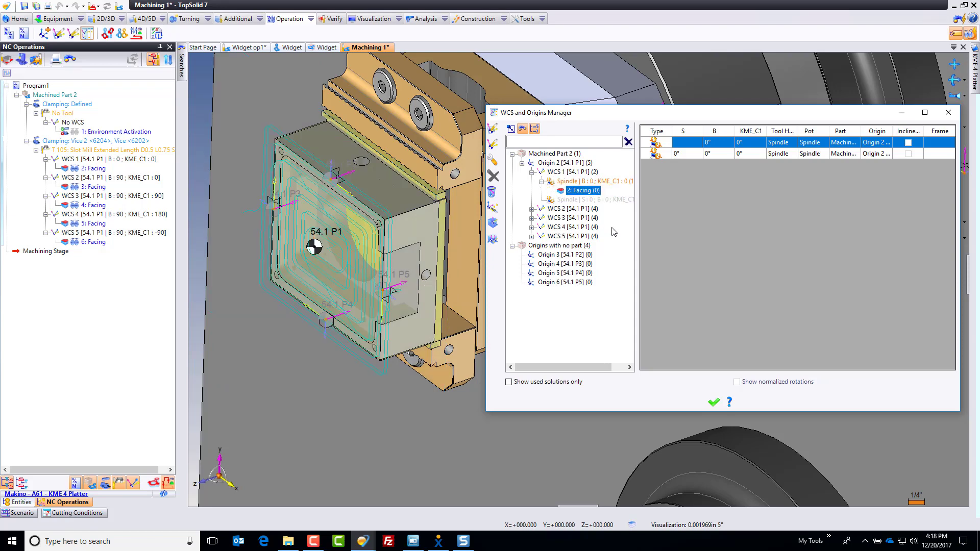
pyautogui.click(532, 173)
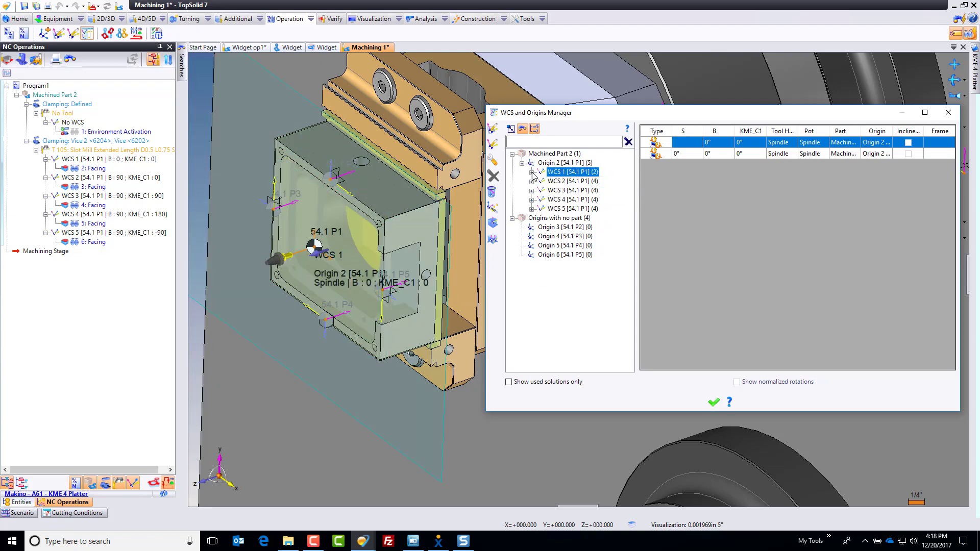
pyautogui.click(531, 181)
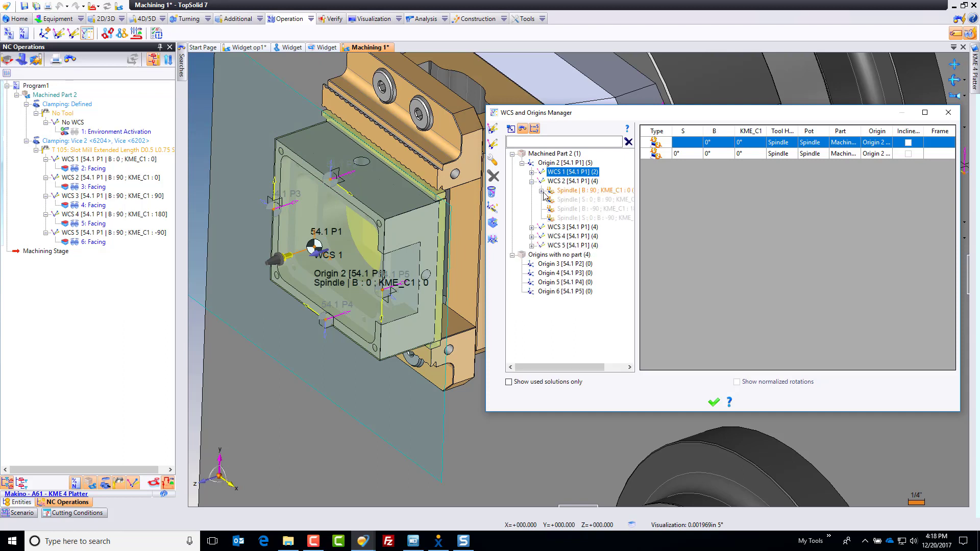
pyautogui.click(541, 191)
pyautogui.click(583, 200)
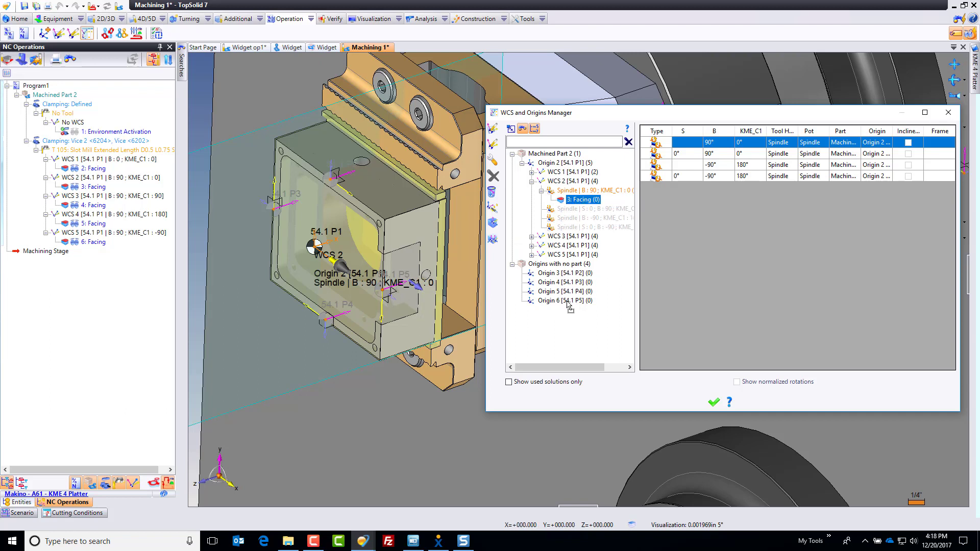
# Assign 3: Facing to Origin 6 and WCS 3's 4: Facing to Origin 3.
pyautogui.moveTo(567, 302); pyautogui.dragTo(568, 302)
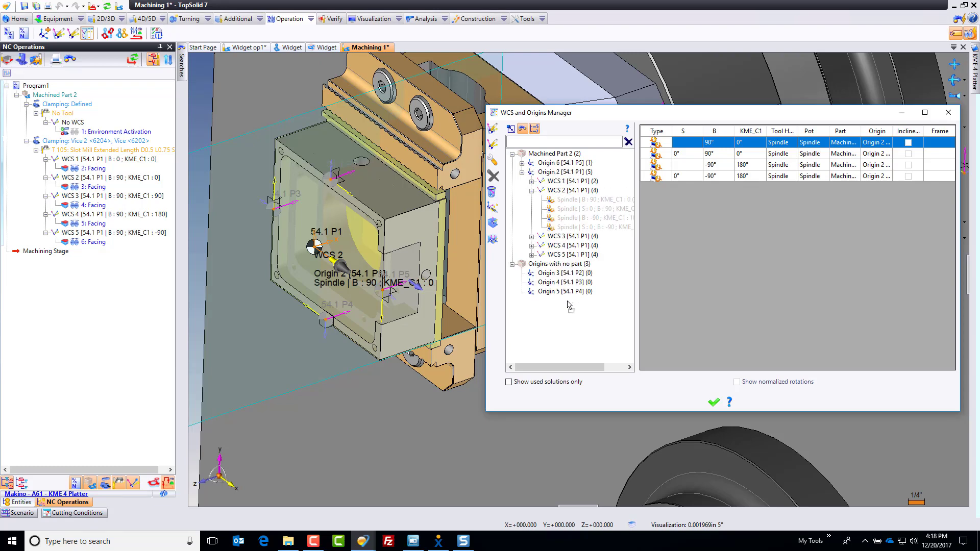
pyautogui.click(532, 190)
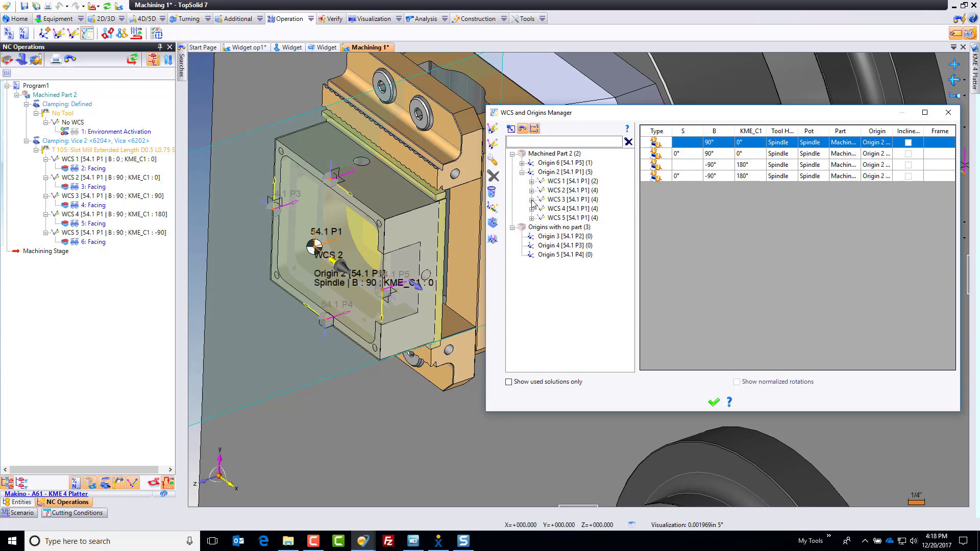
pyautogui.click(532, 199)
pyautogui.click(541, 227)
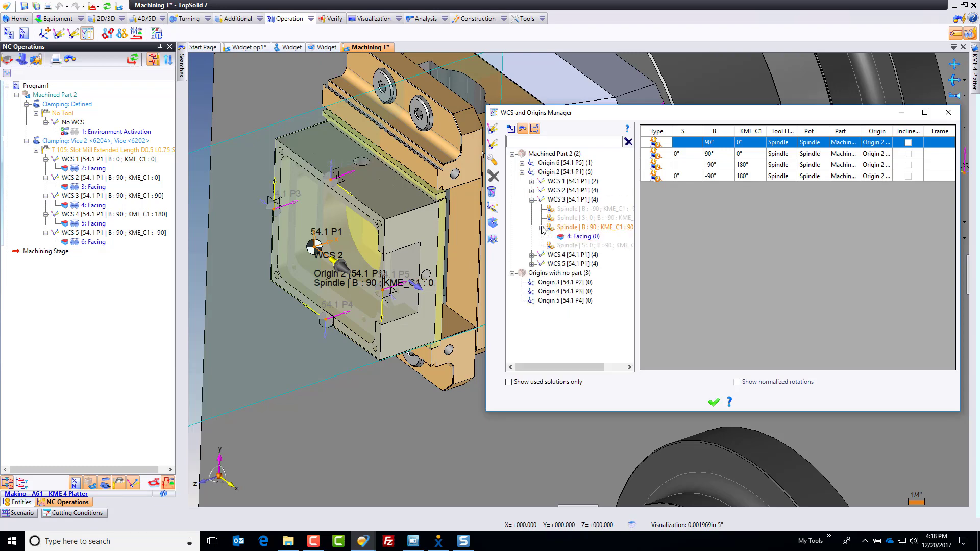
pyautogui.click(577, 238)
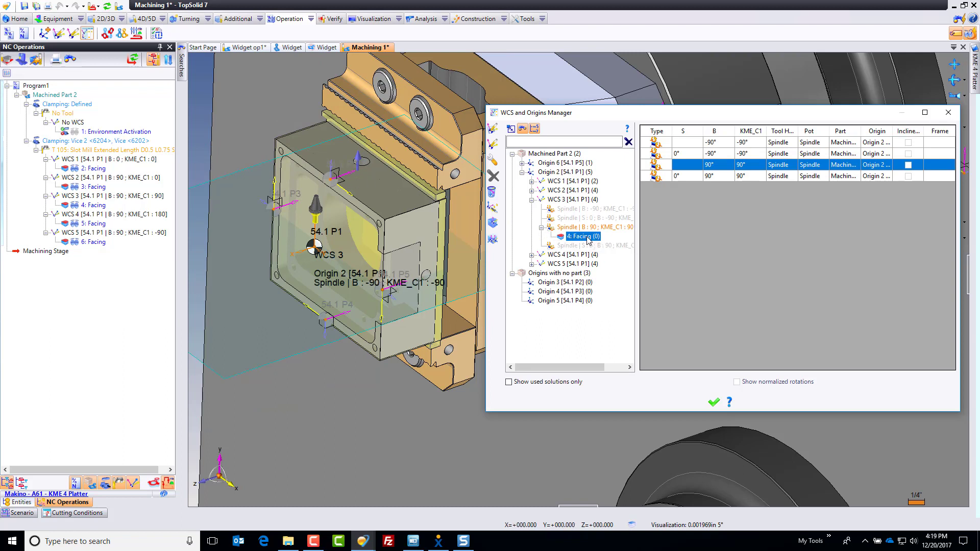
pyautogui.doubleClick(577, 284)
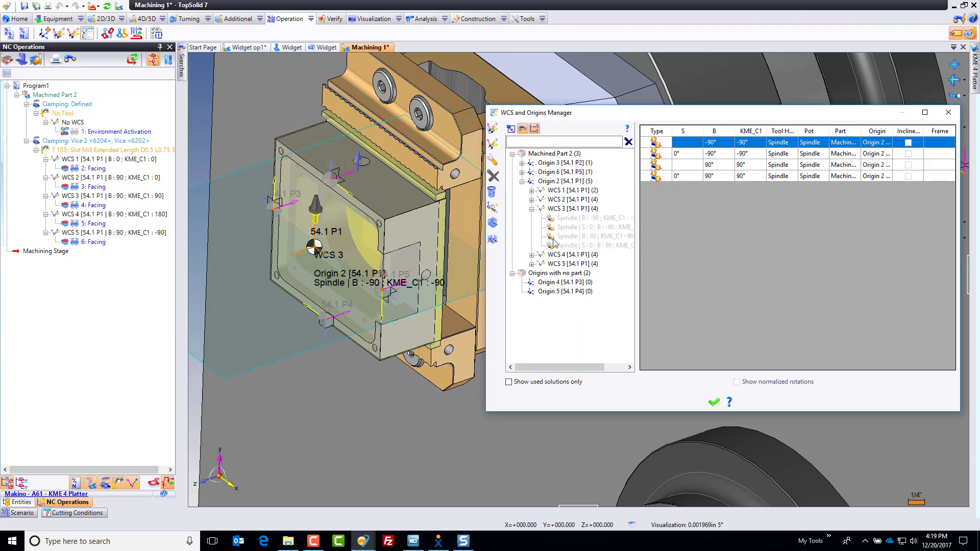
# Assign WCS 4's 5: Facing to Origin 4 and WCS 5's 6: Facing to Origin 5.
pyautogui.click(531, 209)
pyautogui.click(531, 218)
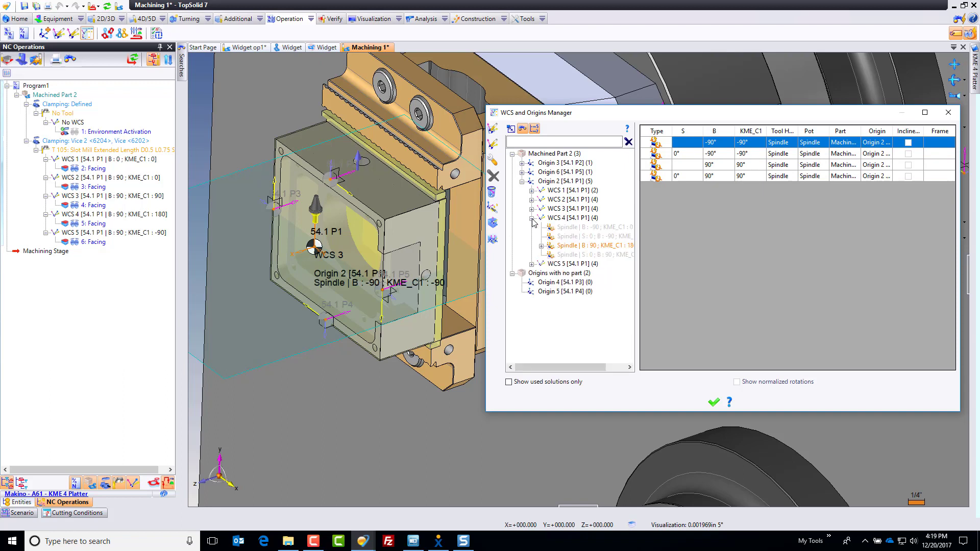
pyautogui.click(541, 246)
pyautogui.click(581, 255)
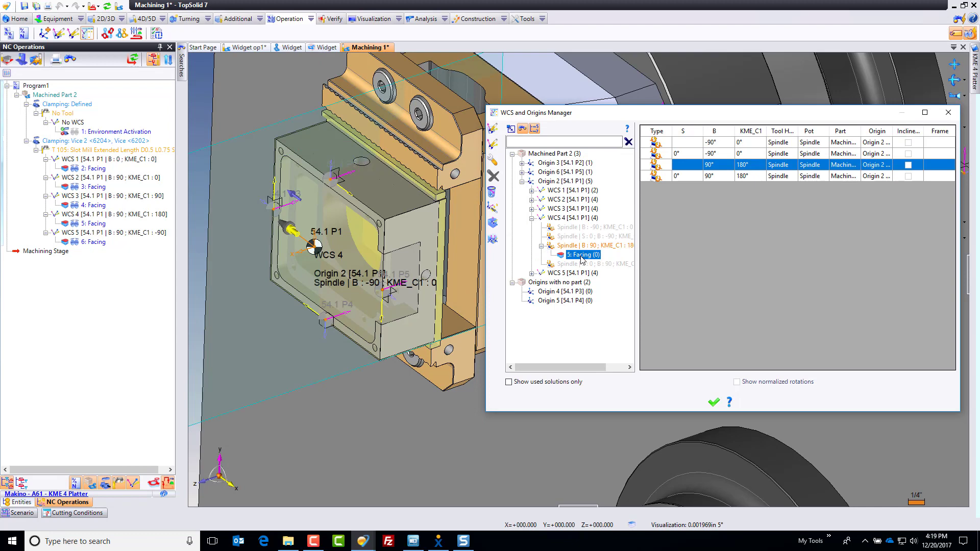
pyautogui.doubleClick(577, 292)
pyautogui.click(531, 227)
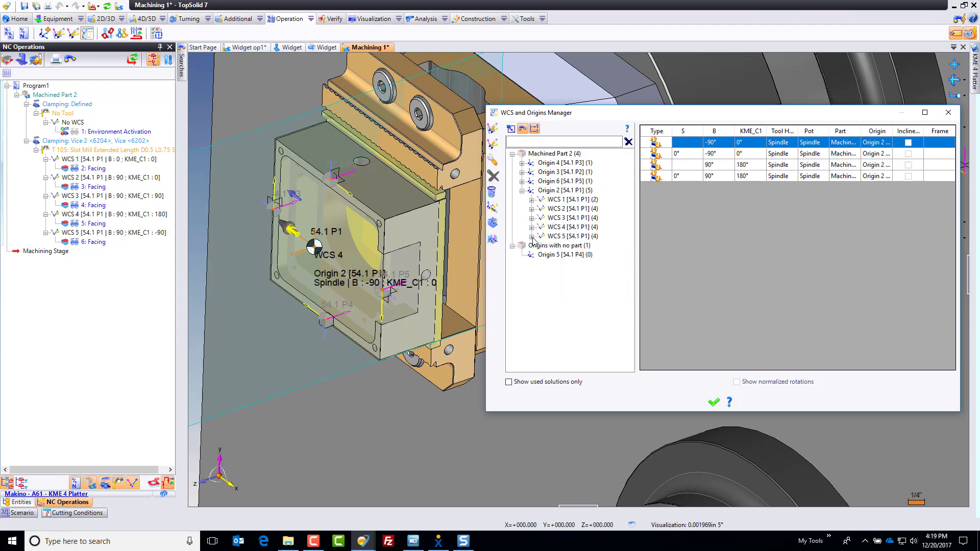
pyautogui.click(531, 237)
pyautogui.click(541, 246)
pyautogui.click(580, 255)
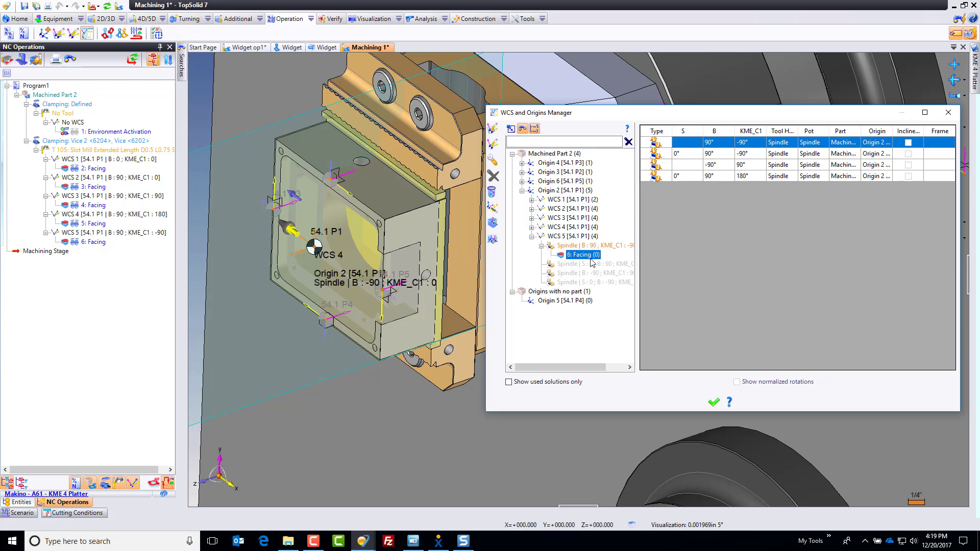
pyautogui.doubleClick(564, 302)
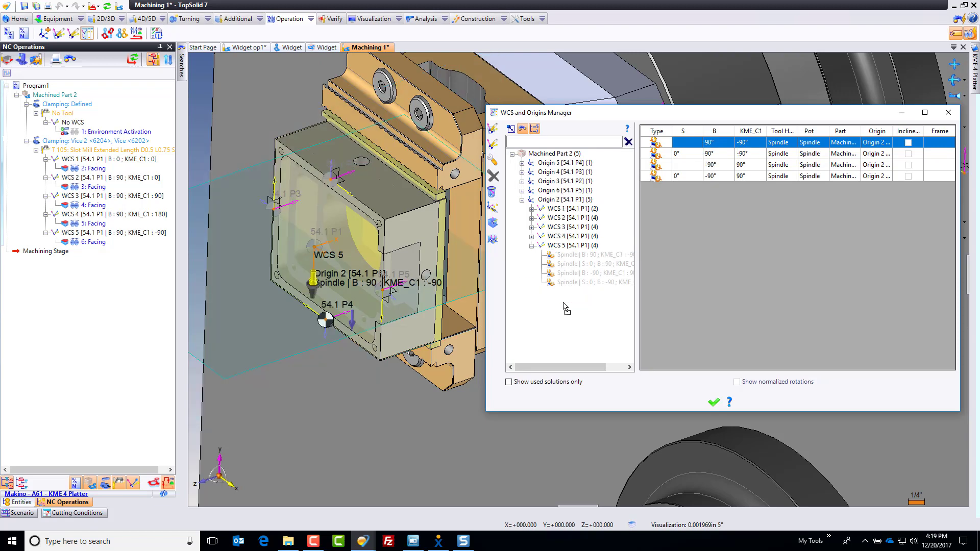
# Apply the origin changes, close the manager and regenerate the machining operations.
pyautogui.click(522, 200)
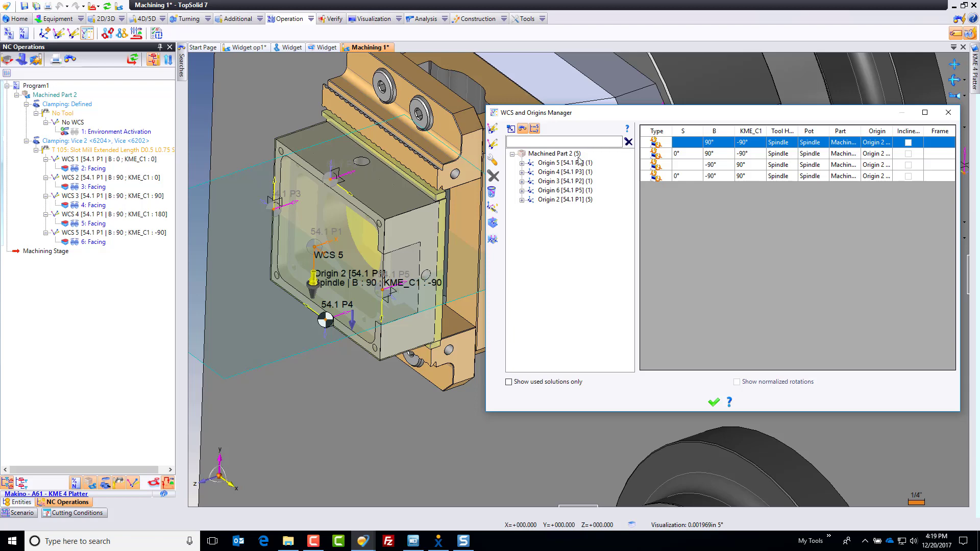
pyautogui.click(713, 404)
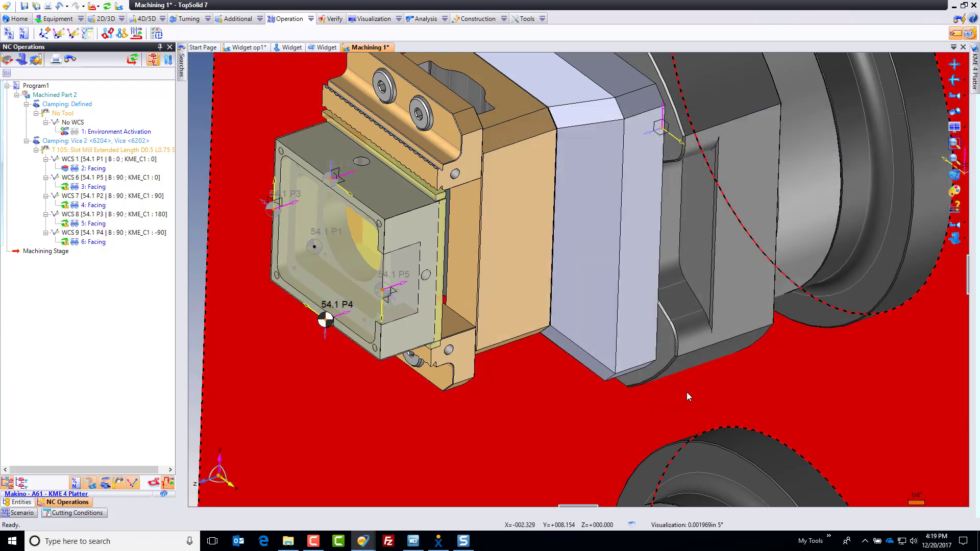
pyautogui.click(108, 8)
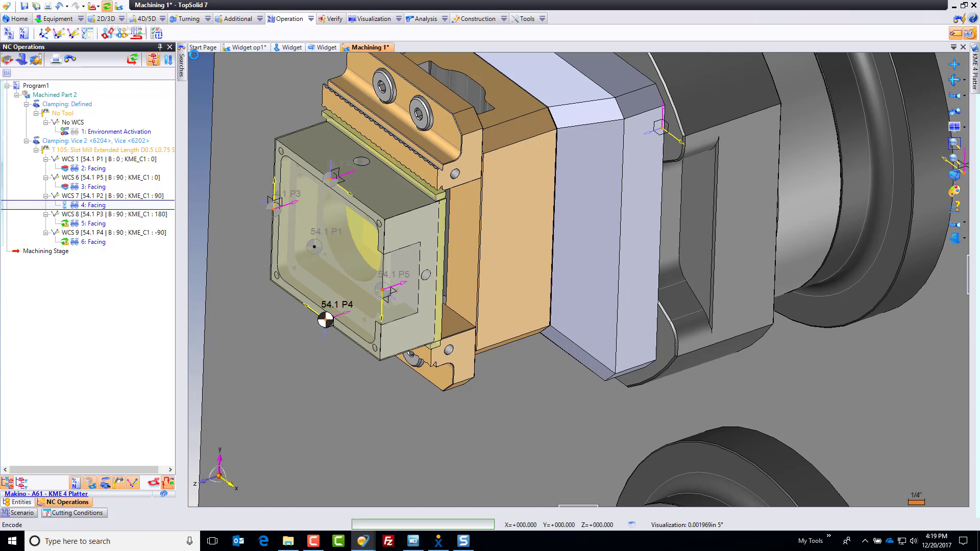